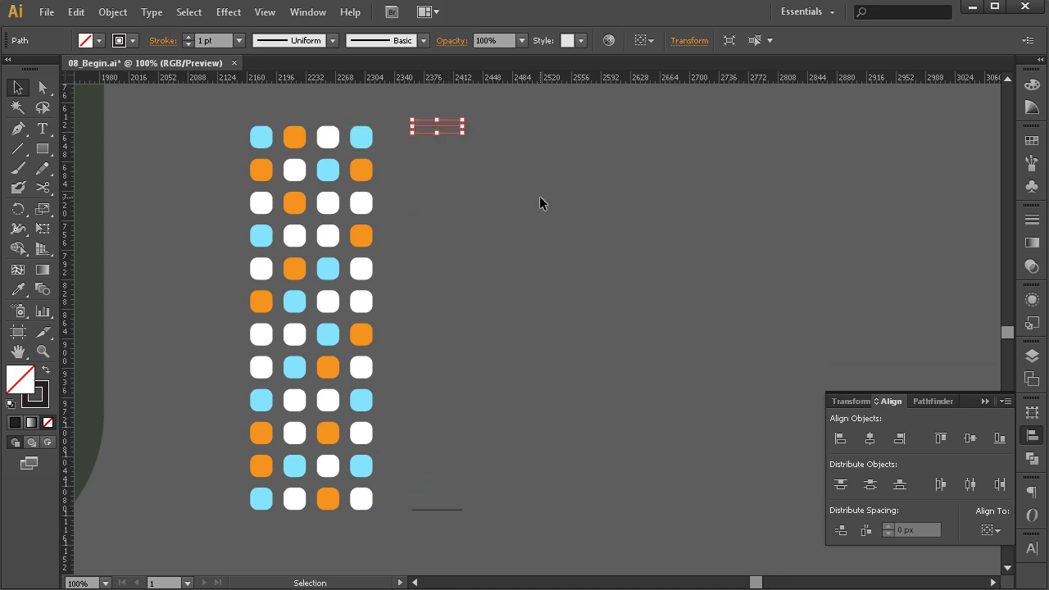
Nudge the upper short line down slightly beside the grid of coloured squares, and check it together with the lower line
left_click(532, 232)
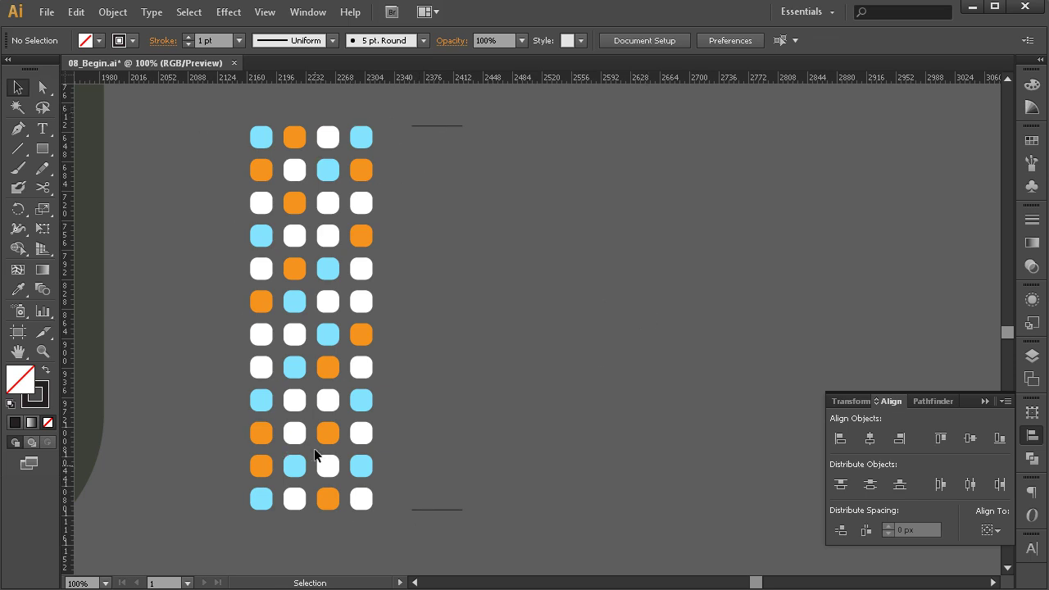
left_click_drag(449, 108, 422, 170)
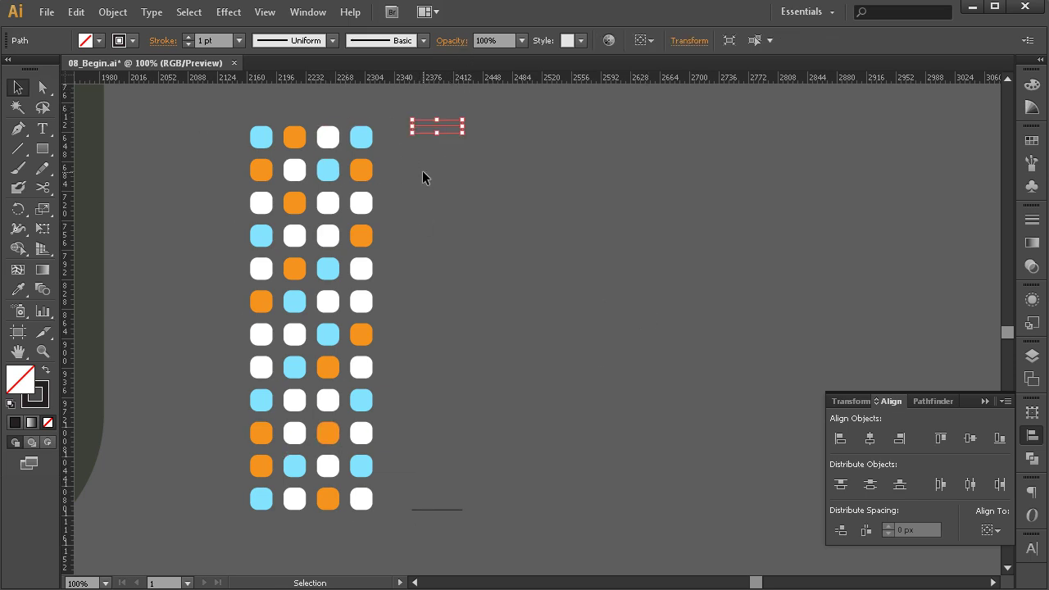
left_click(566, 171)
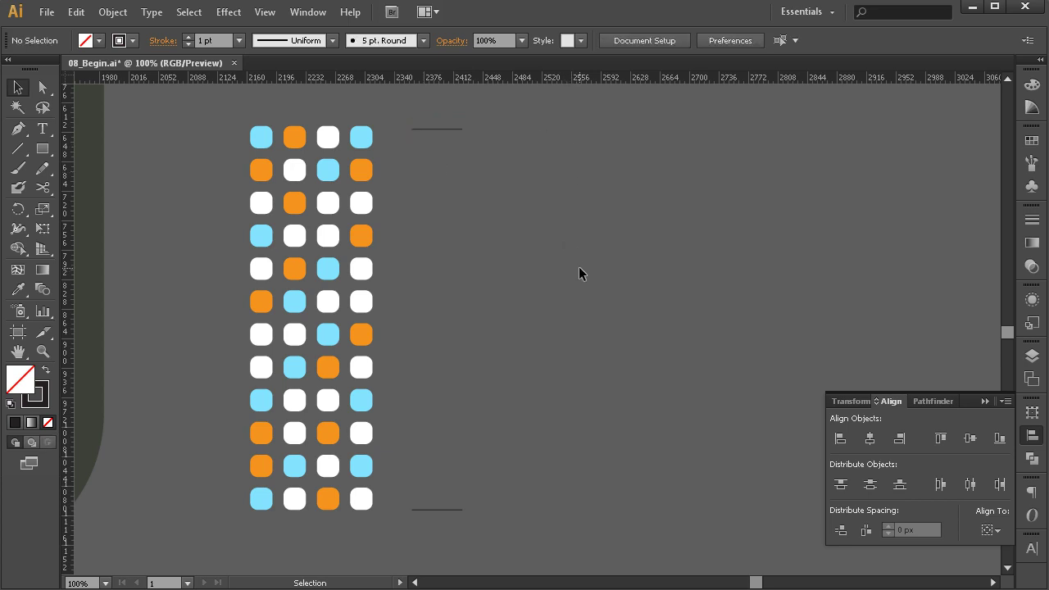
left_click_drag(478, 117, 427, 523)
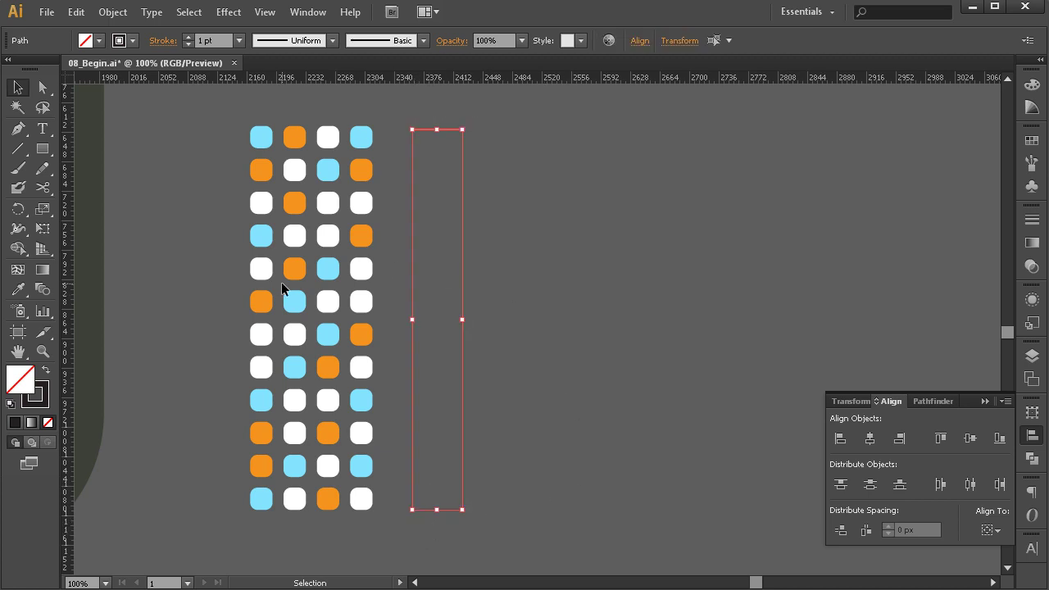
left_click(109, 282)
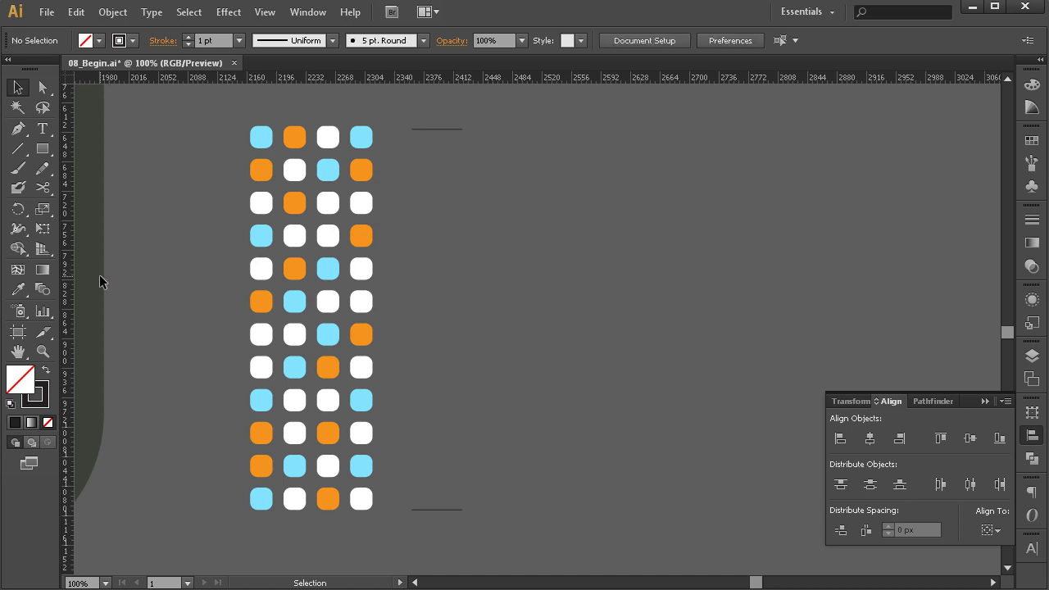
Blend the upper short line with the lower short line using the Blend tool
left_click(43, 293)
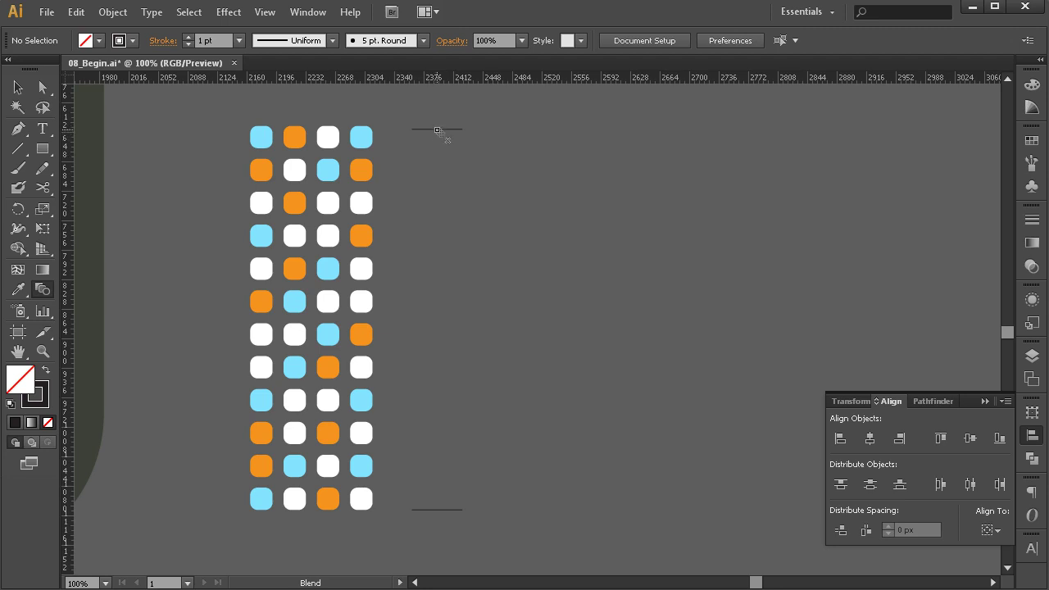
left_click(439, 130)
left_click(438, 510)
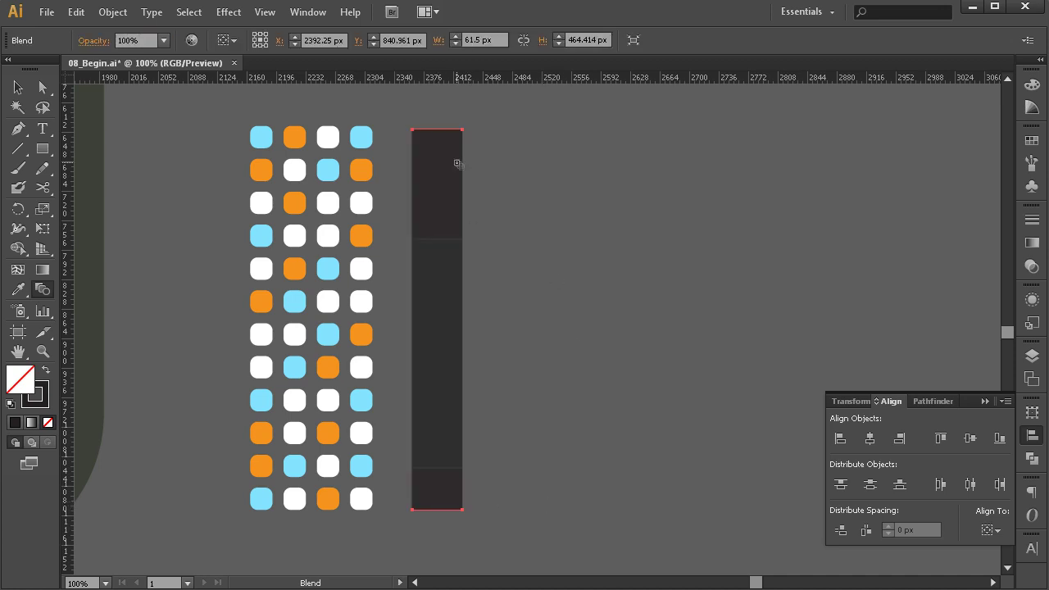
key("v")
left_click(733, 284)
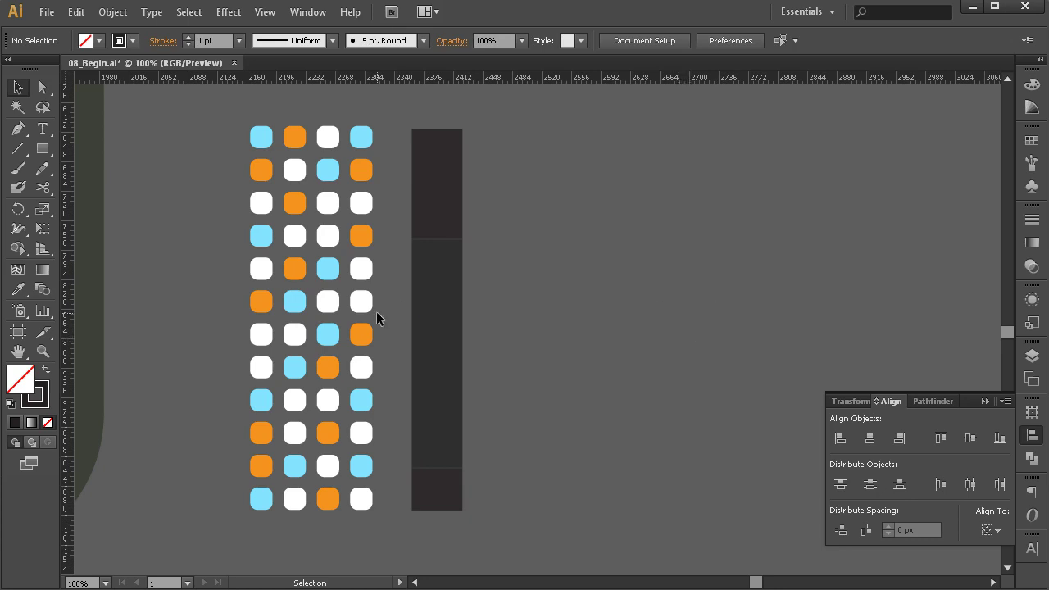
Set the line blend's spacing to Specified Steps with 9 steps in the Blend Options
left_click_drag(501, 113, 410, 516)
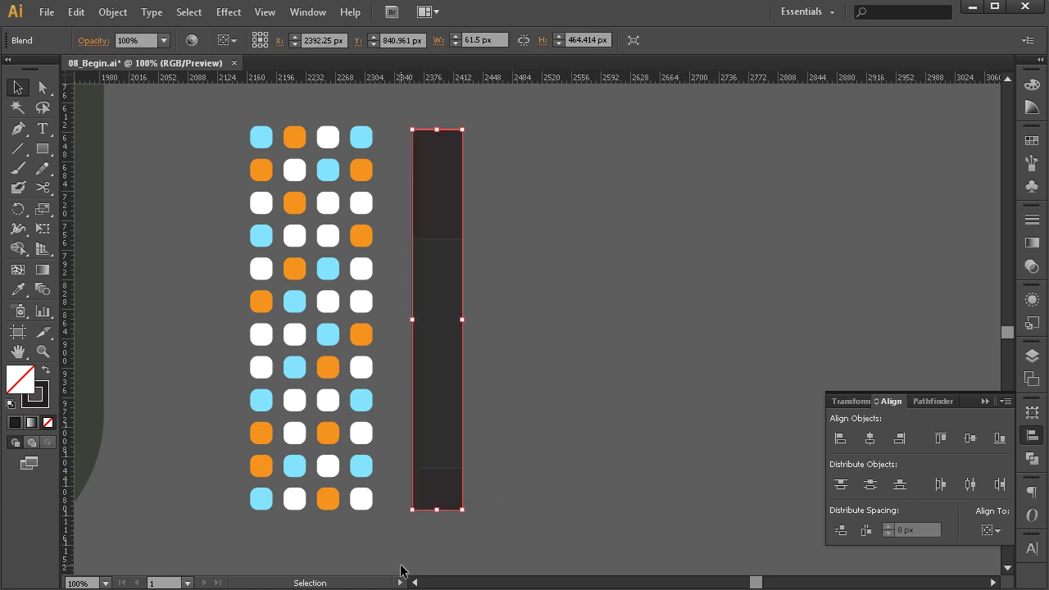
left_click(112, 12)
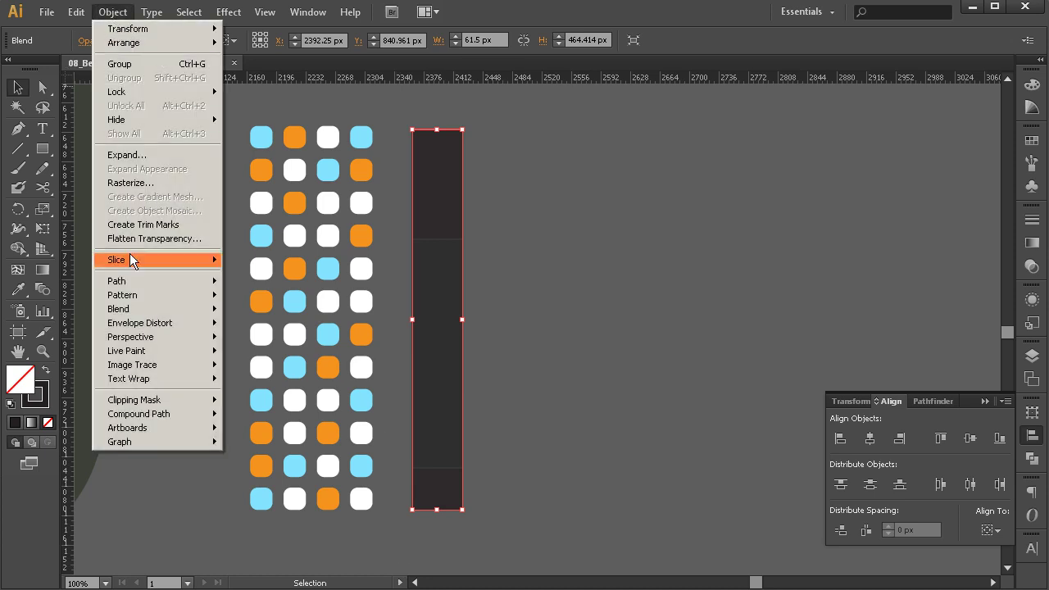
mouse_move(131, 307)
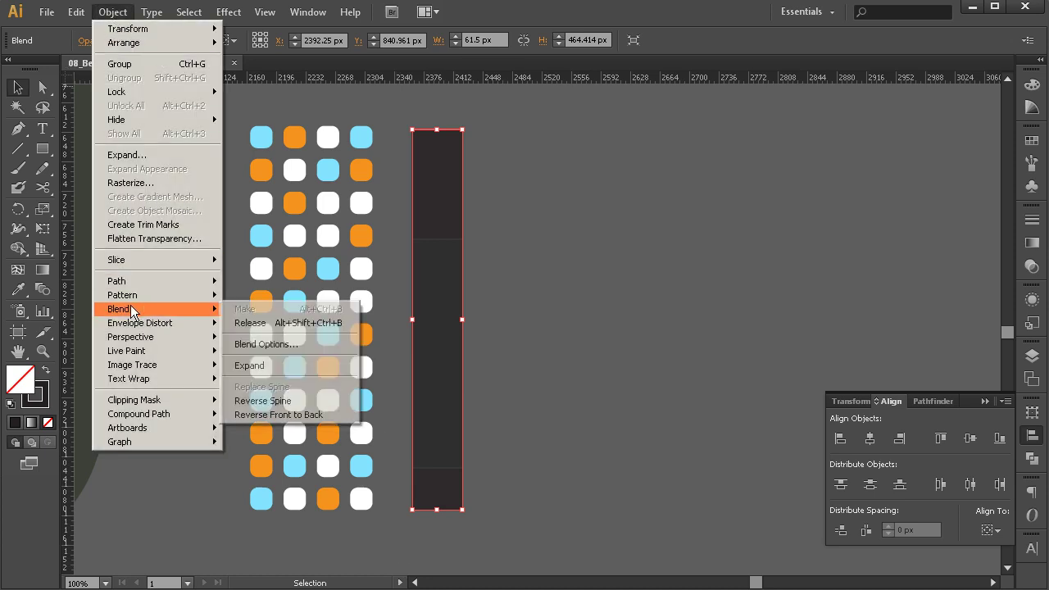
left_click(257, 344)
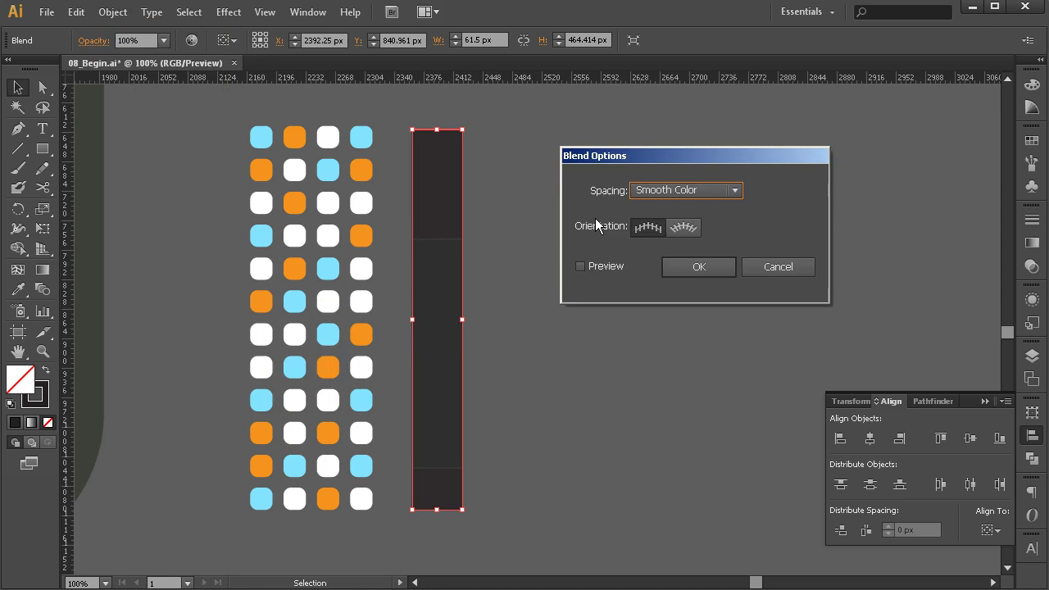
left_click_drag(630, 154, 594, 149)
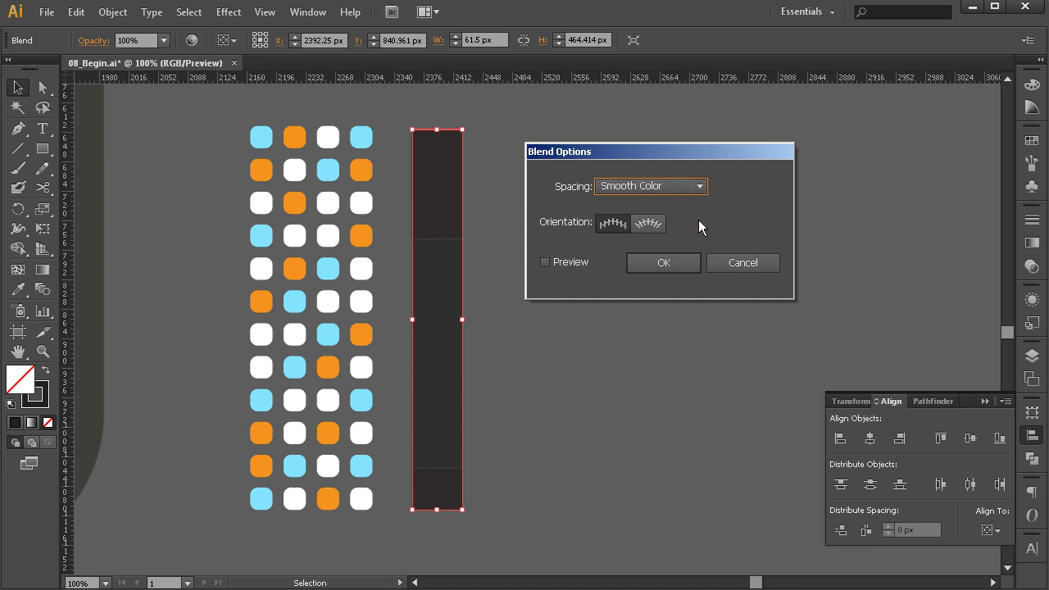
left_click(700, 187)
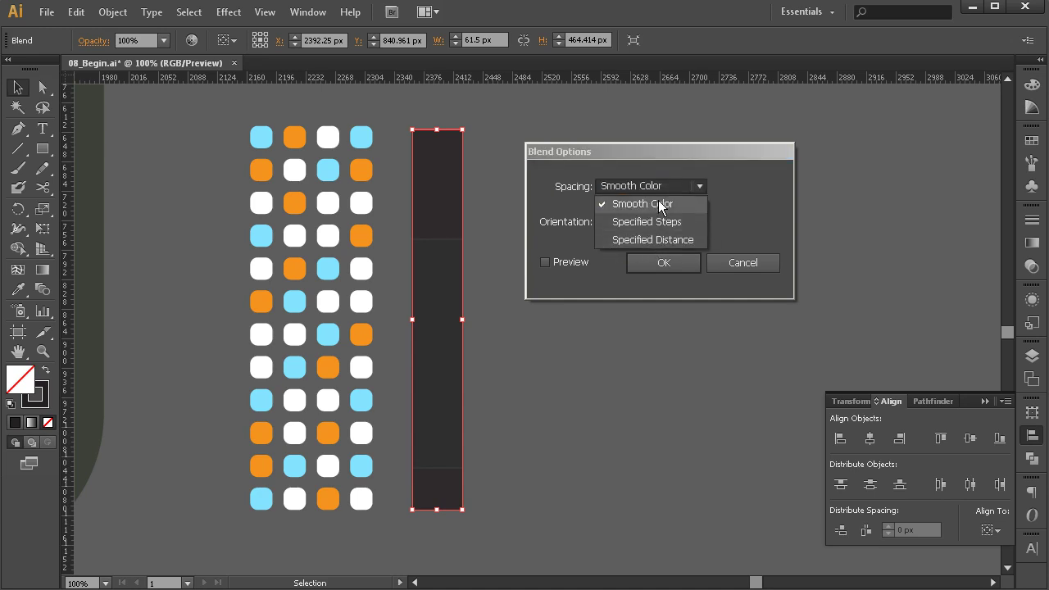
left_click(669, 222)
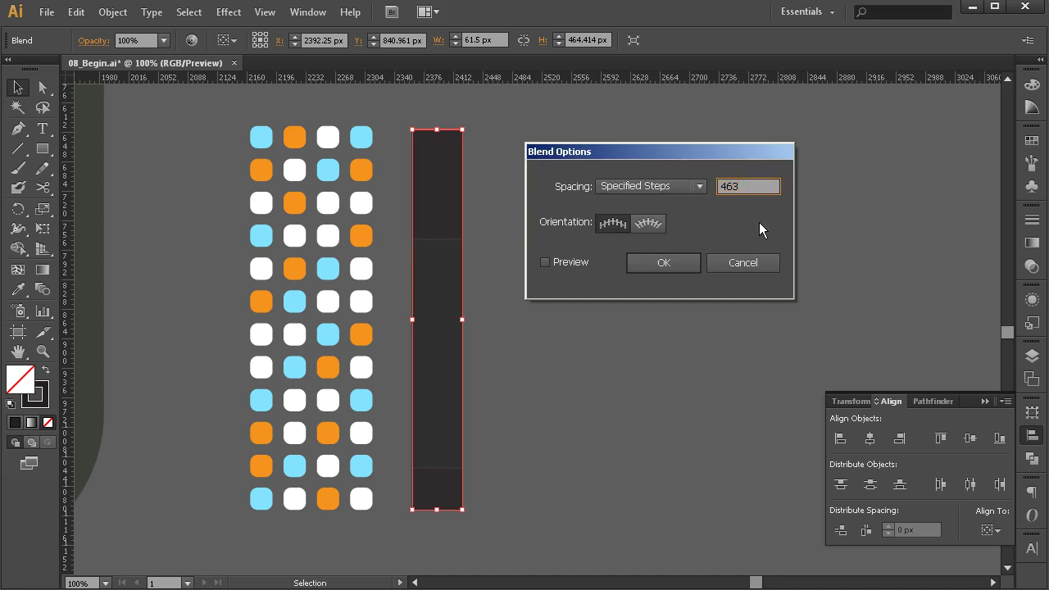
double_click(750, 186)
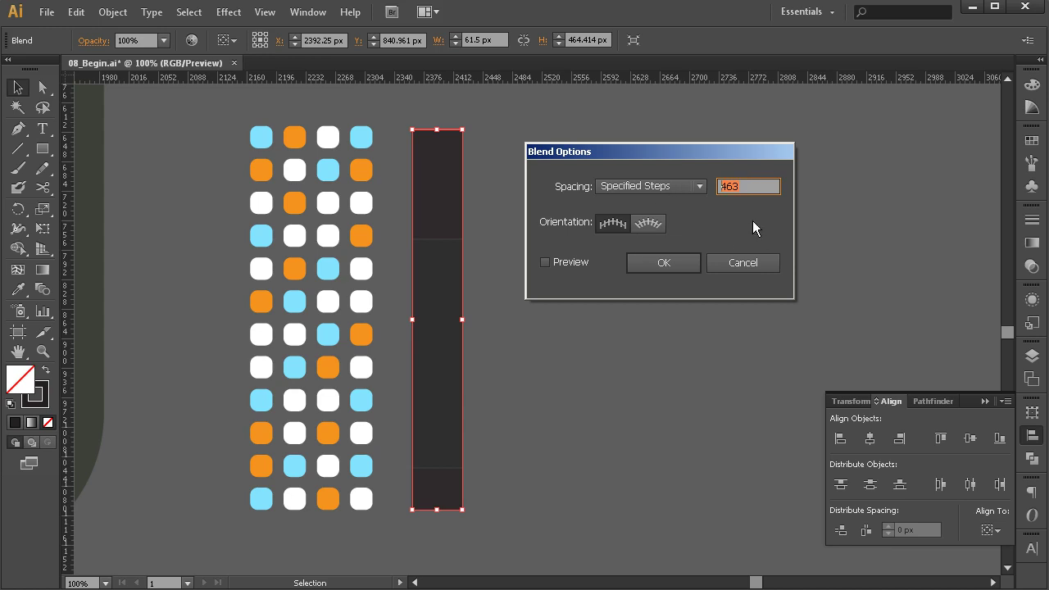
type("9")
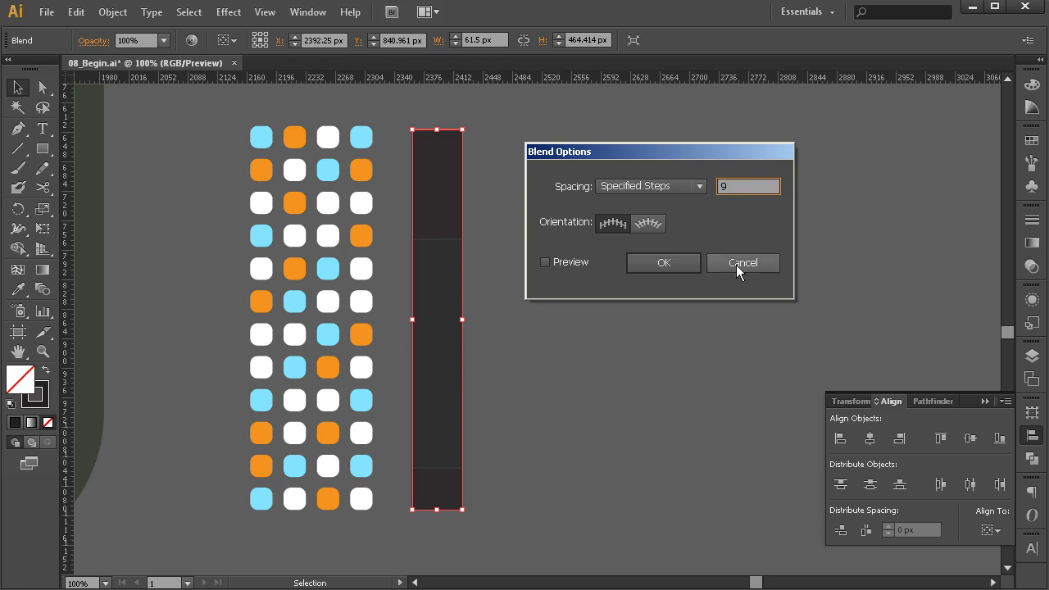
left_click(674, 262)
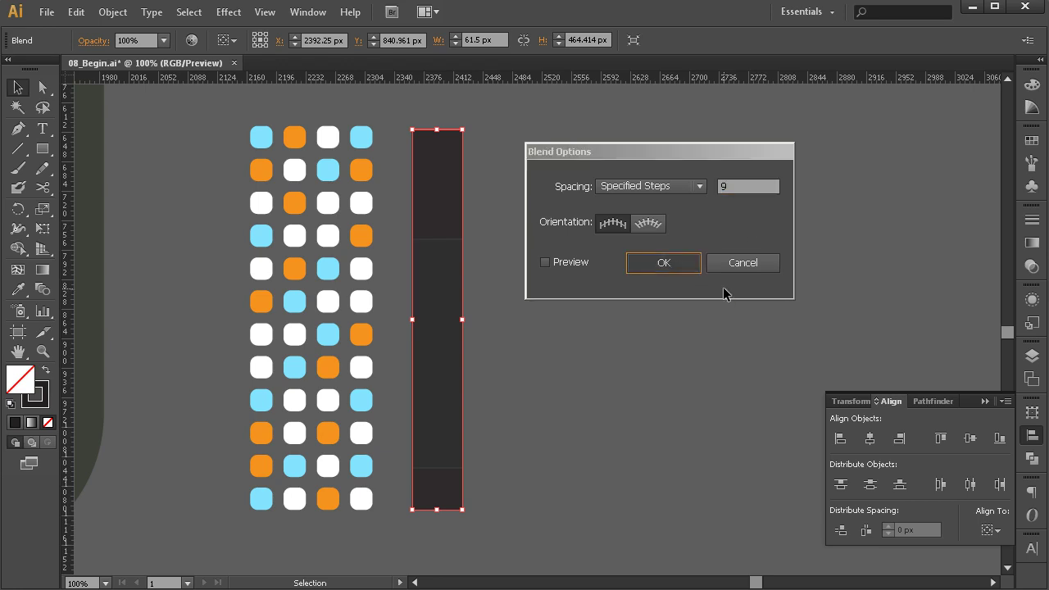
left_click(688, 238)
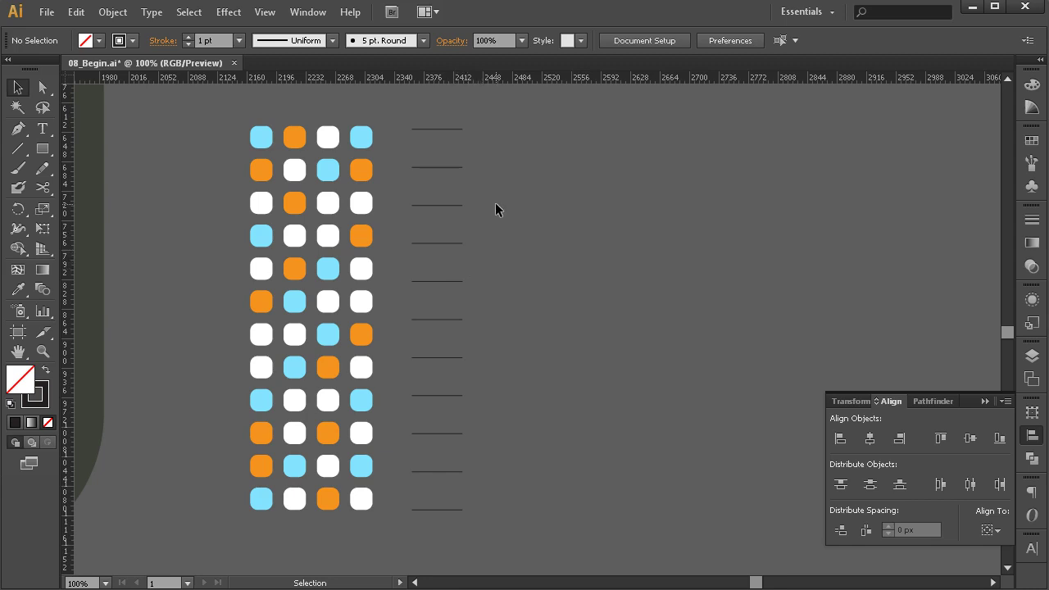
Select various lines of the blended column to examine how the blend is built up
left_click_drag(442, 208, 402, 483)
left_click_drag(402, 483, 401, 483)
left_click(501, 143)
left_click_drag(501, 143, 397, 197)
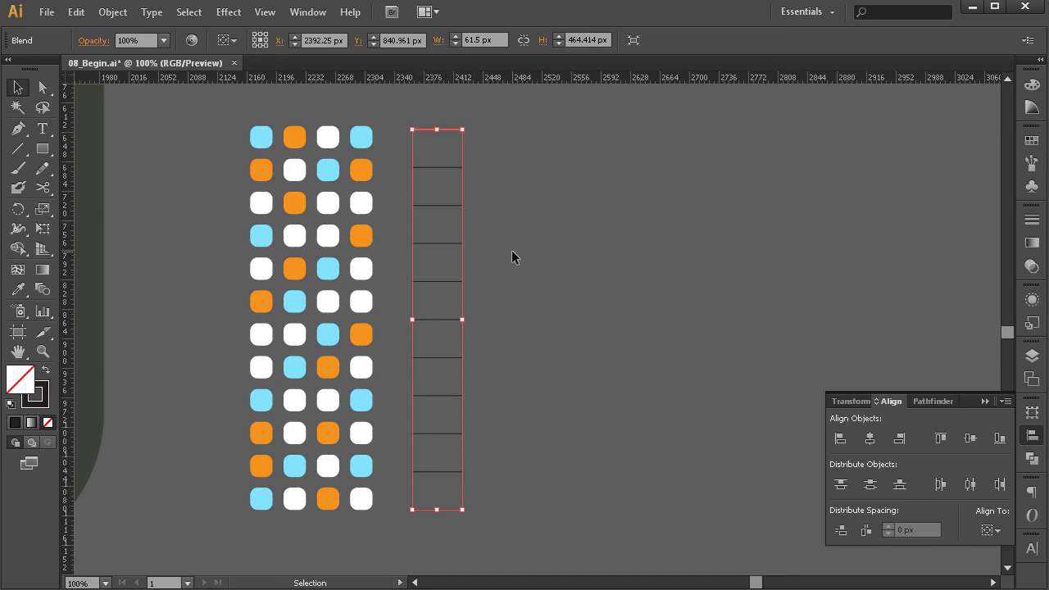
left_click(565, 430)
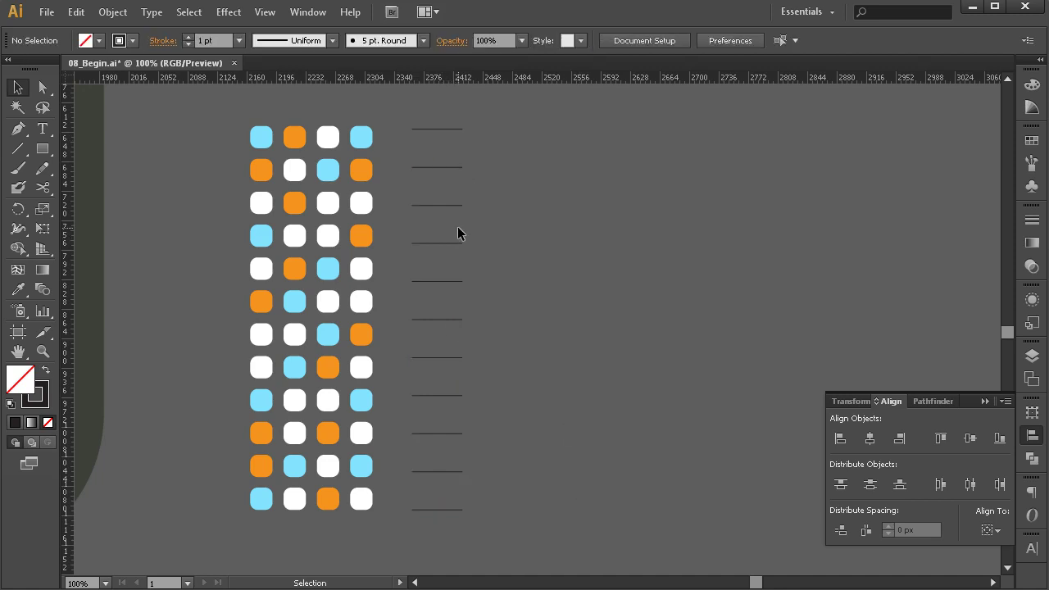
left_click(416, 131)
left_click(553, 292)
left_click(421, 167)
left_click(445, 217)
left_click(446, 208)
left_click(621, 240)
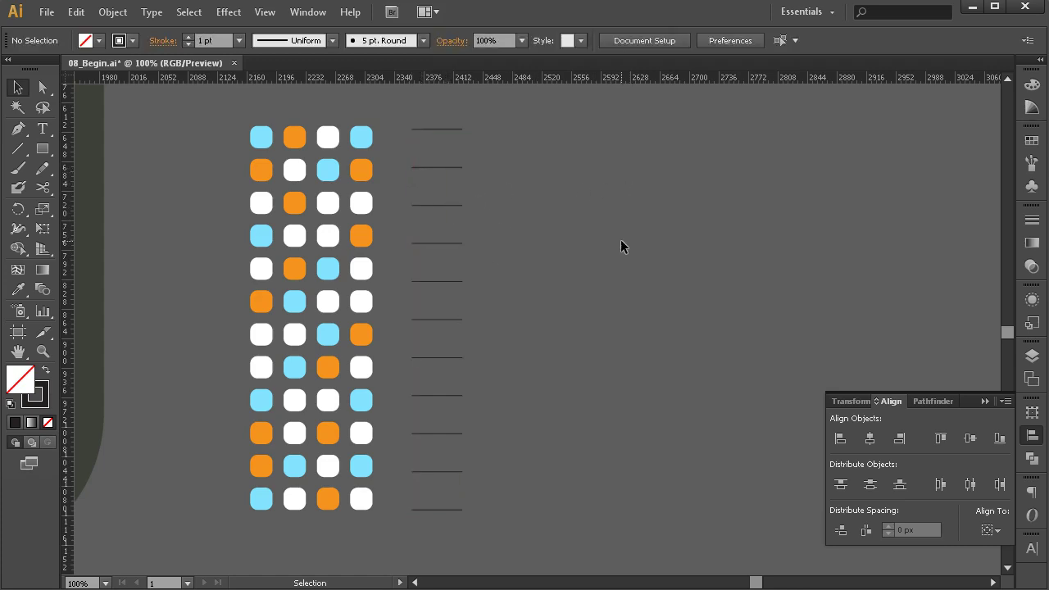
left_click(456, 130)
left_click(639, 477)
left_click_drag(476, 162, 397, 482)
left_click_drag(397, 482, 396, 482)
left_click(576, 307)
Duplicate the line blend about 90 px to the right of the original
left_click_drag(466, 201, 415, 482)
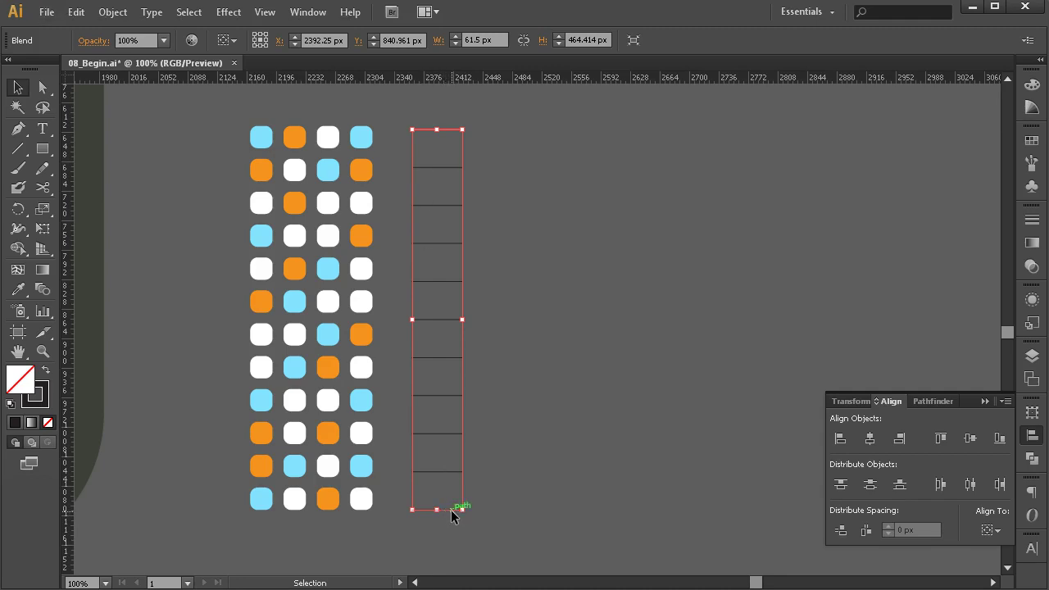
left_click_drag(452, 510, 525, 512)
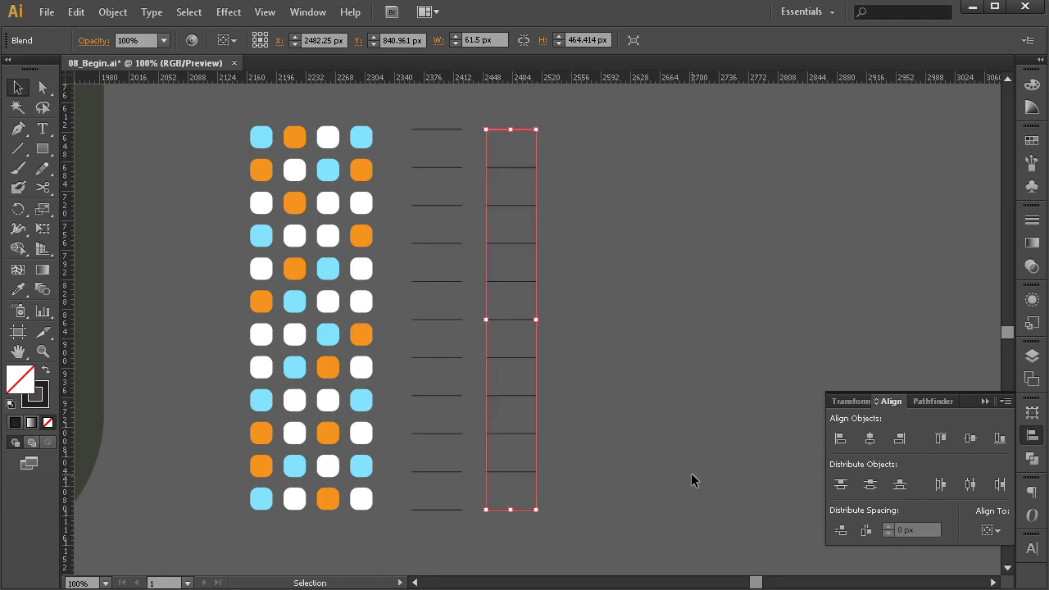
left_click(654, 488)
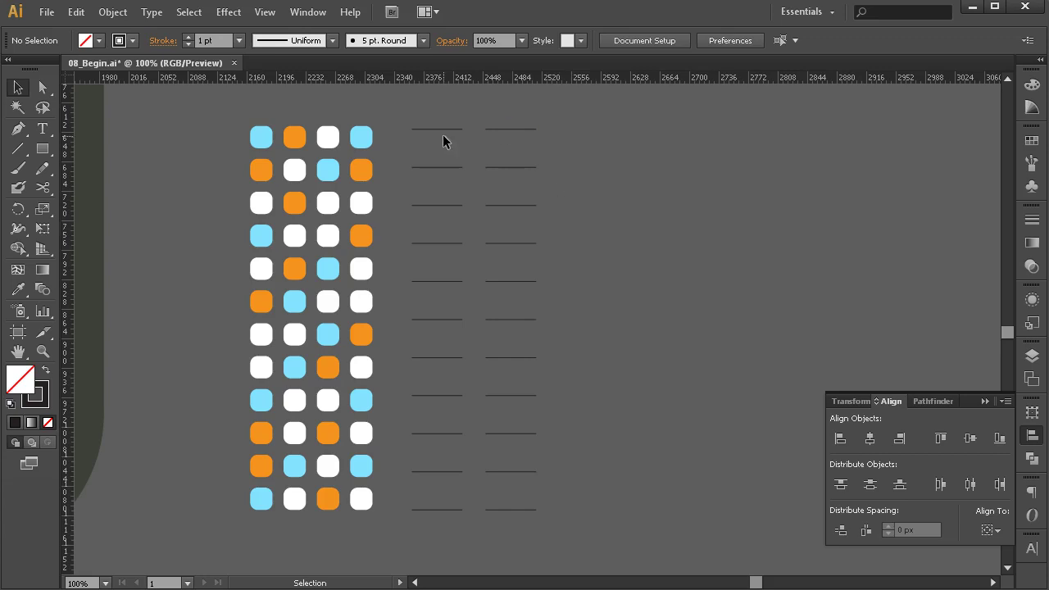
Set the duplicated line blend to 59 specified steps in its Blend Options
left_click_drag(545, 122, 509, 531)
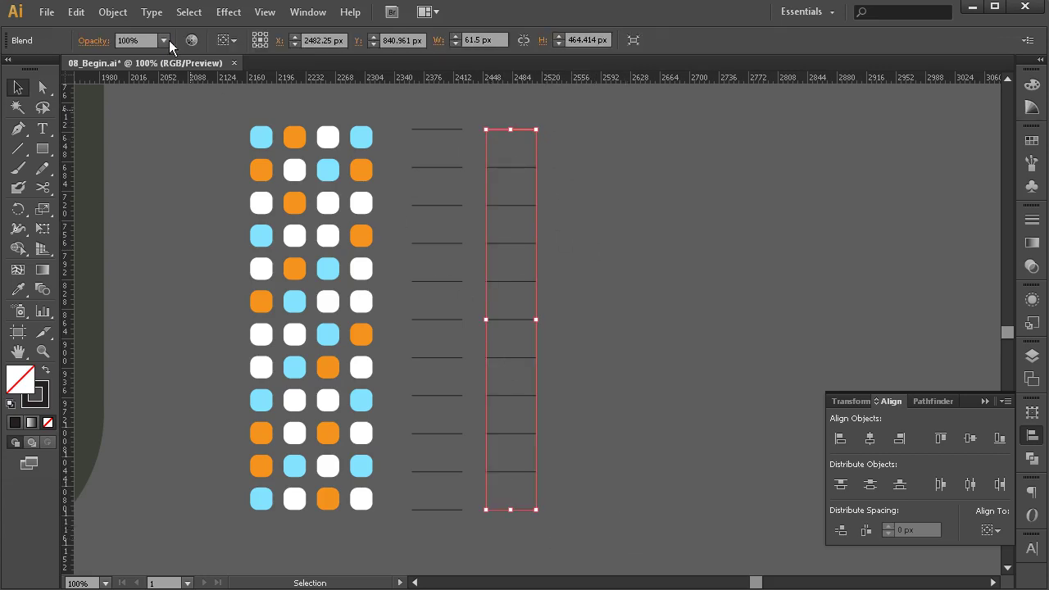
left_click(112, 11)
mouse_move(142, 312)
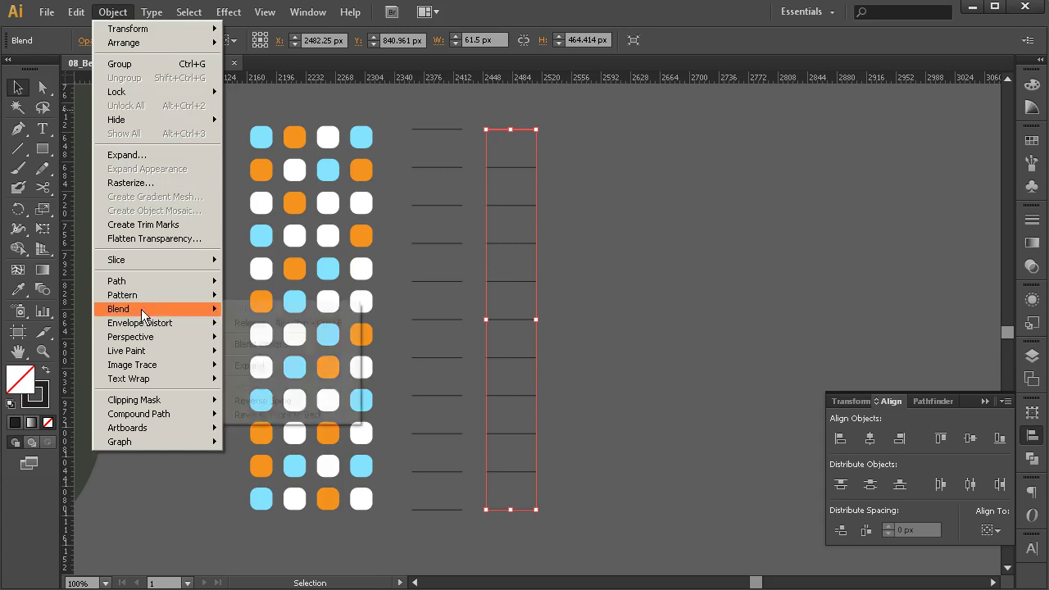
left_click(273, 344)
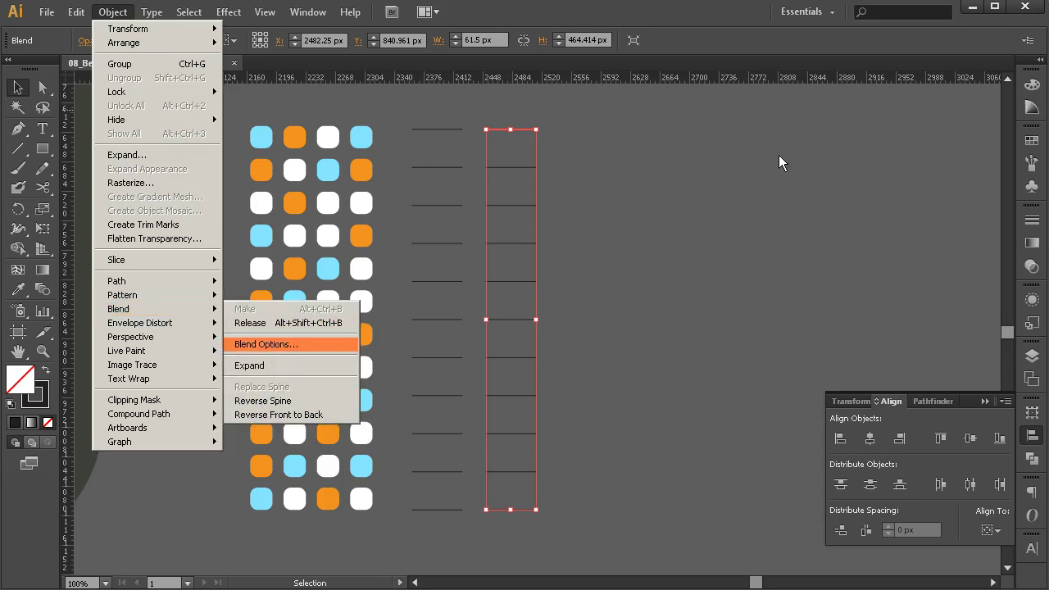
left_click_drag(725, 155, 854, 145)
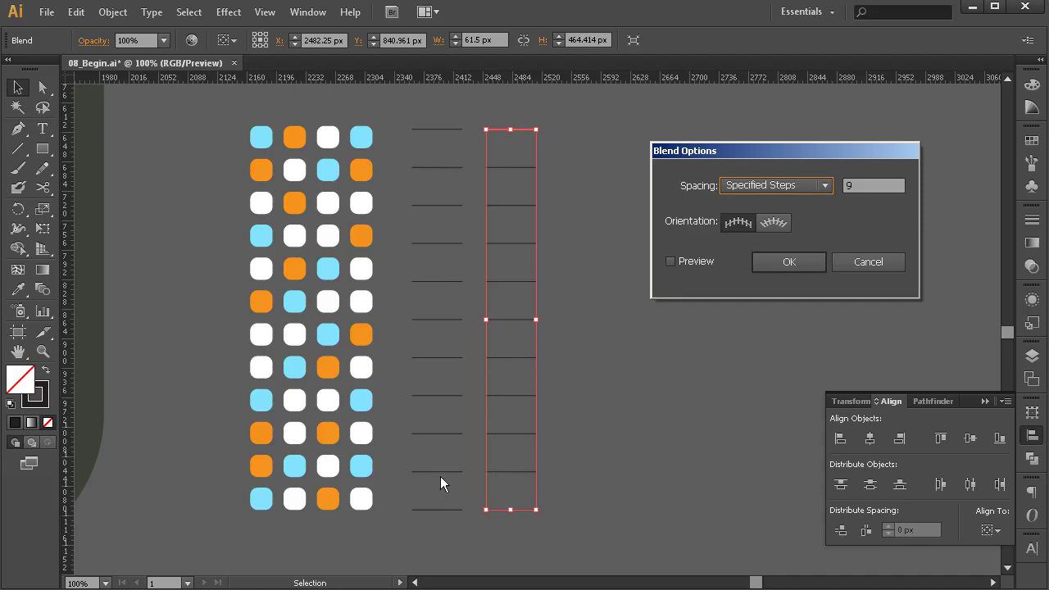
key("Tab")
type("59")
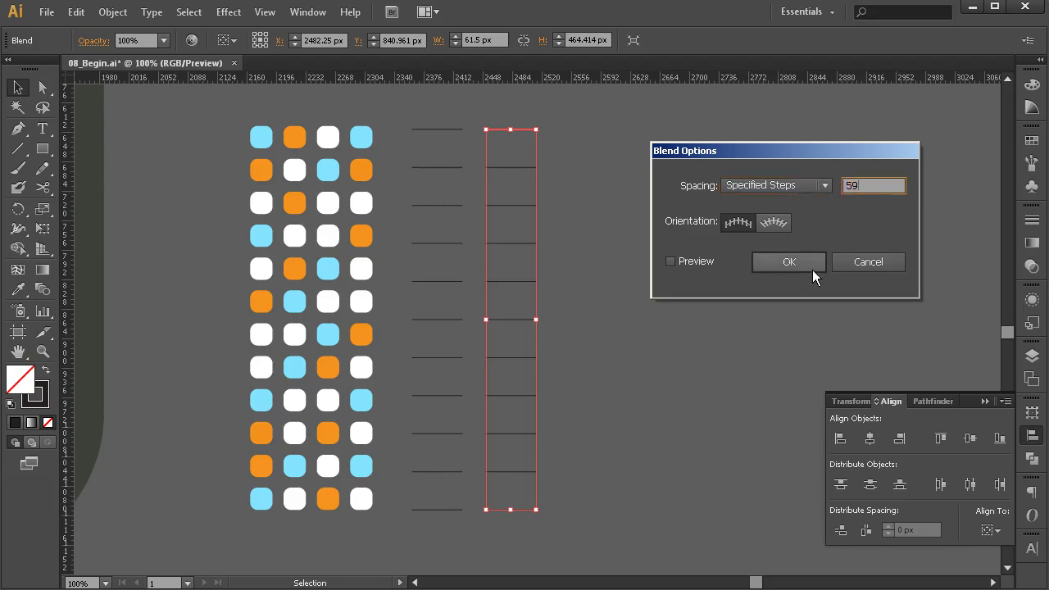
left_click(792, 261)
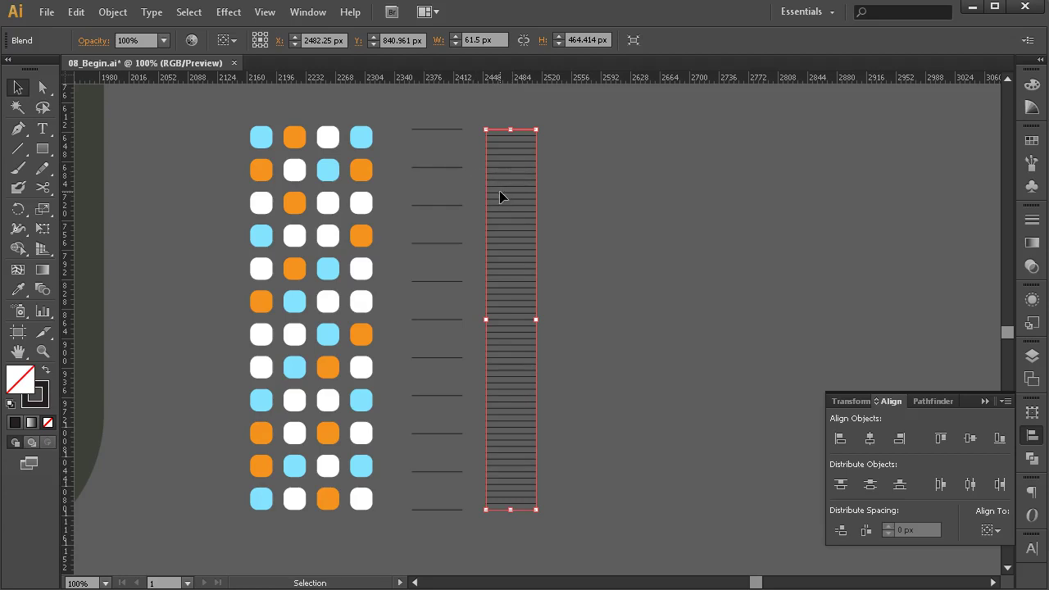
Move the dense blend over the sparse one, and stretch the sparse lines to share its left edge and extend past its right edge
left_click_drag(499, 195, 444, 197)
left_click(625, 203)
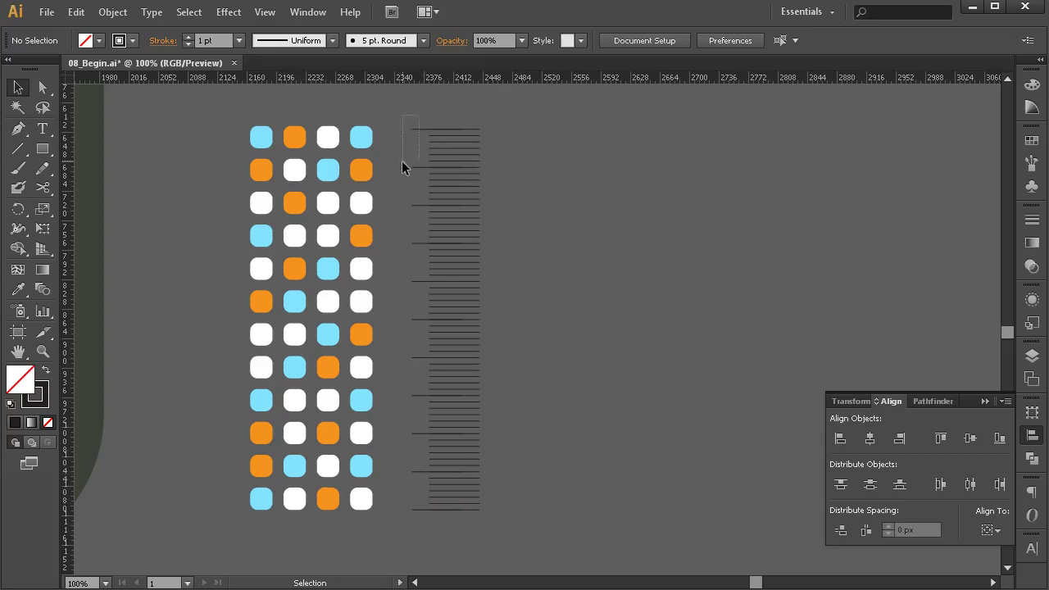
left_click(435, 164)
left_click_drag(461, 319, 504, 318)
left_click_drag(412, 318, 430, 319)
left_click(641, 310)
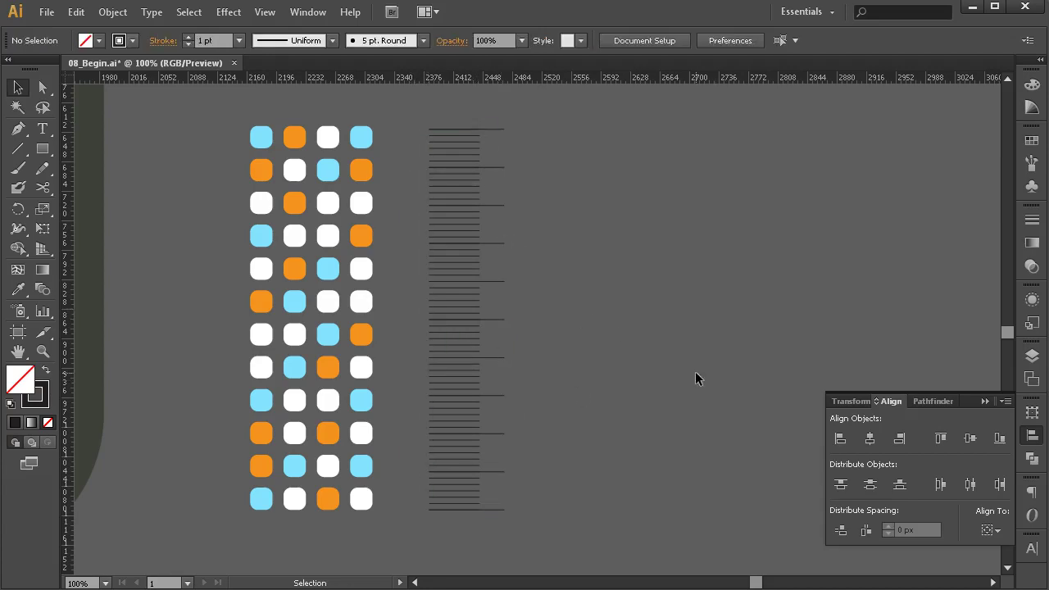
Zoom out to 33.33% to view the ruler marks alongside the other interface graphics
key("z")
left_click(424, 211, "alt")
left_click(575, 339, "alt")
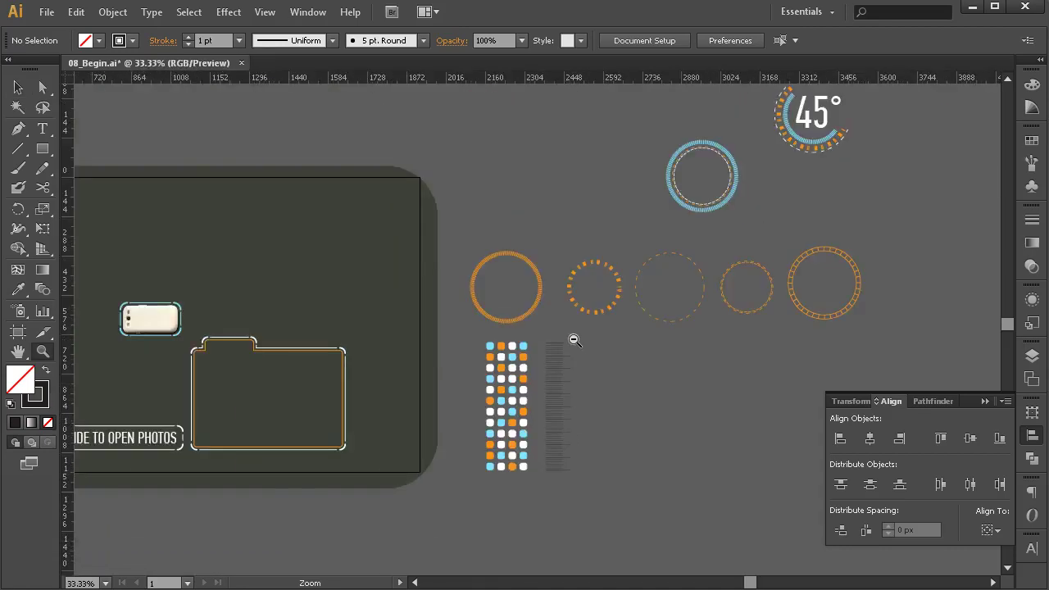
left_click(574, 340, "alt")
left_click(560, 382)
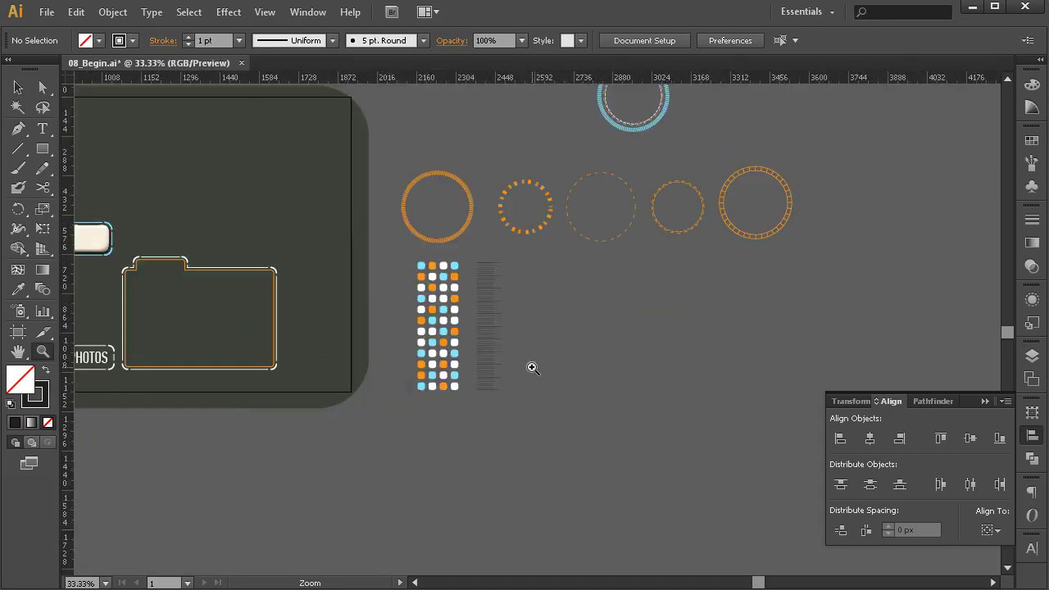
Duplicate the column of tick marks about 186 px to the right and rotate the copy 90° into a horizontal ruler
left_click(521, 379)
left_click(510, 328)
left_click(512, 246)
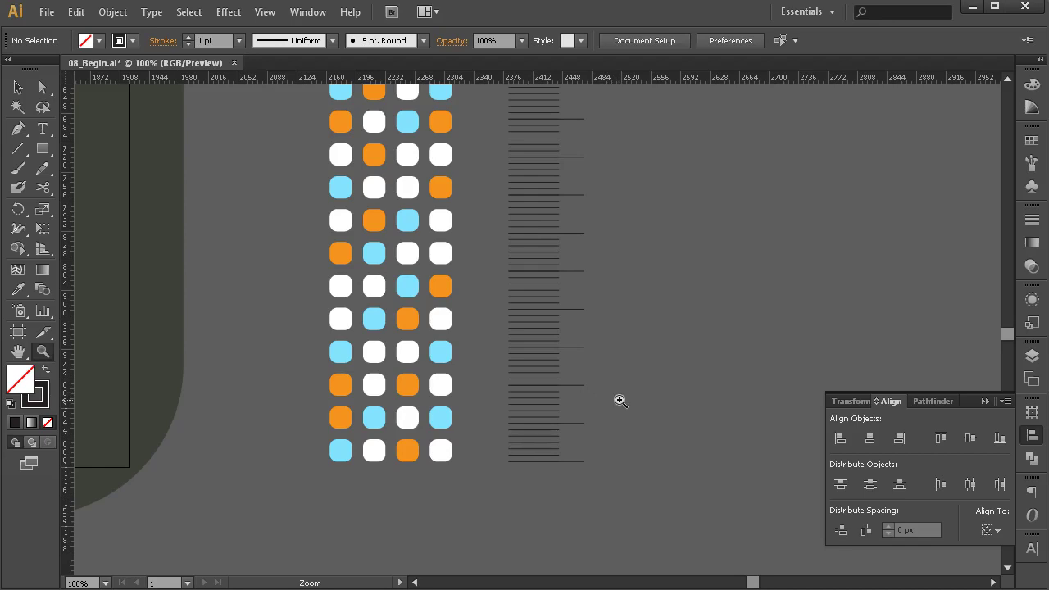
key("v")
left_click(573, 404)
mouse_move(560, 271)
left_mouse_down()
mouse_move(529, 272)
mouse_move(581, 492)
mouse_move(586, 272)
mouse_move(541, 274)
left_mouse_up()
left_click(640, 316)
left_click_drag(608, 231, 515, 285)
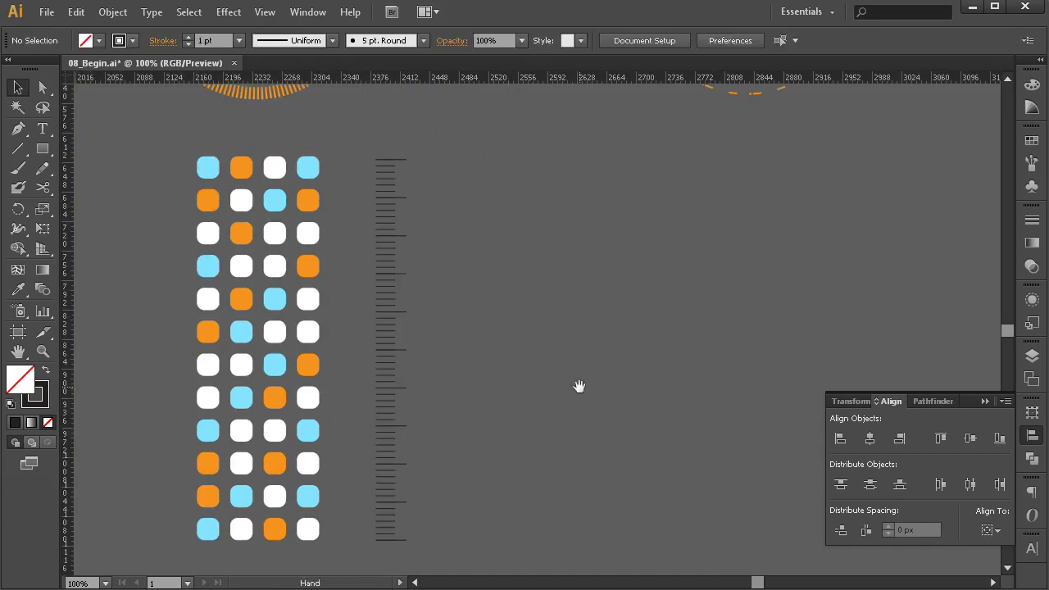
left_click_drag(579, 392, 518, 327)
left_click_drag(444, 189, 311, 318)
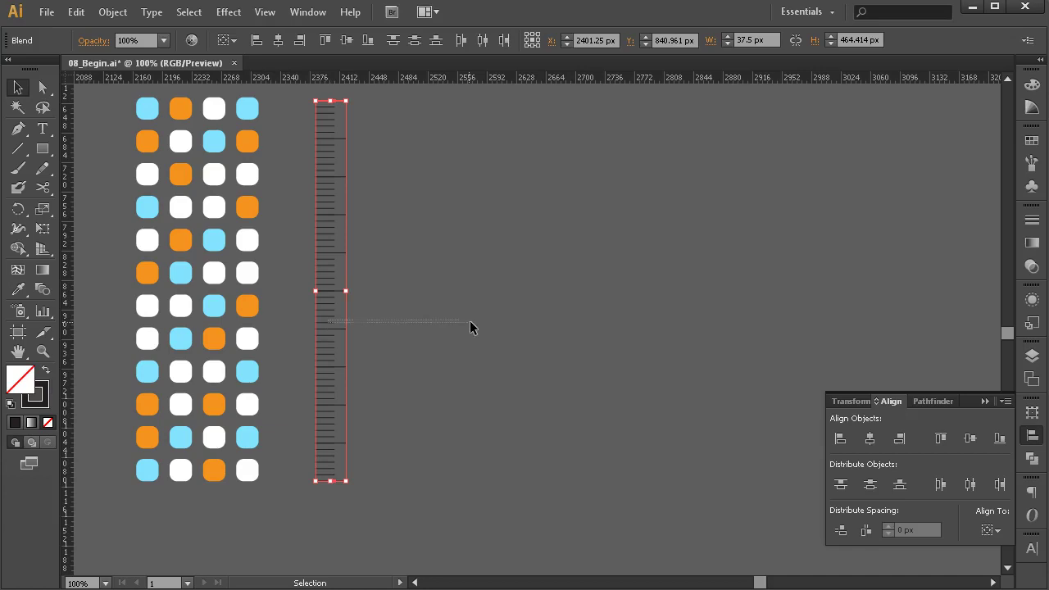
left_click_drag(325, 333, 477, 333)
left_click_drag(502, 97, 314, 250)
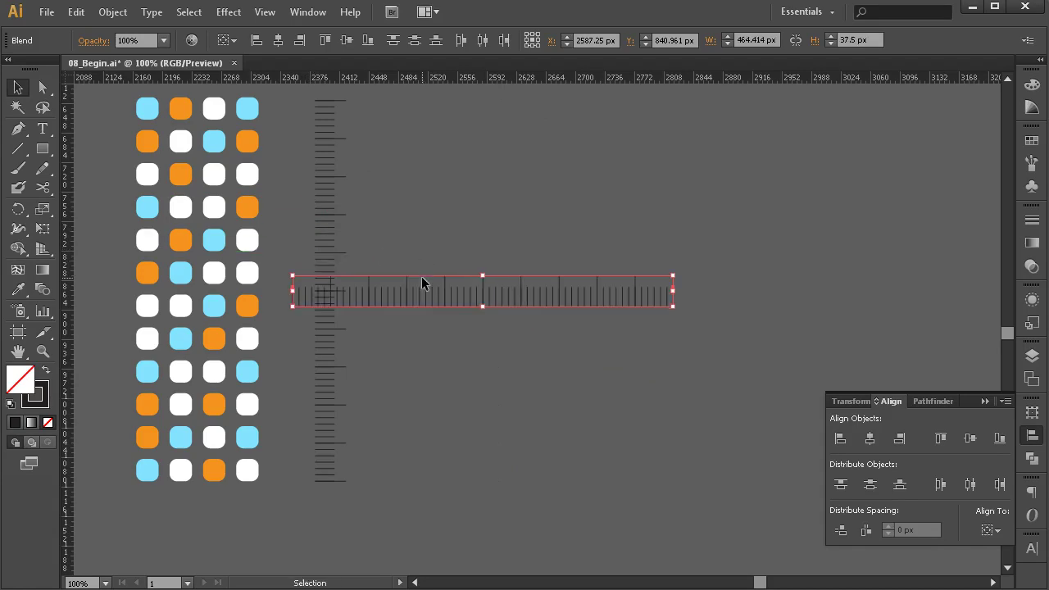
Move the horizontal ruler just below and right of the vertical ruler's lower end, at about X 2663 px, Y 1103 px
left_click_drag(433, 303, 512, 460)
key("shift+Down")
key("shift+Down")
key("shift+Left")
key("shift+Down")
key("shift+Down")
key("Left")
key("Left")
key("Left")
key("Down")
key("Down")
key("Left")
key("Left")
key("Left")
key("Left")
key("Left")
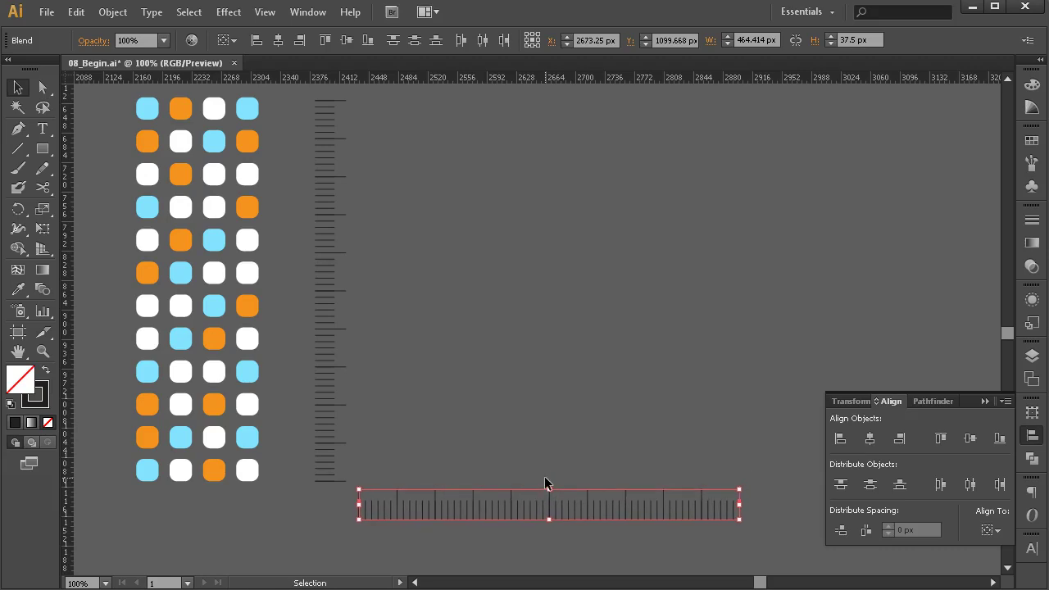
key("Down")
key("Left")
key("Left")
left_click(517, 454)
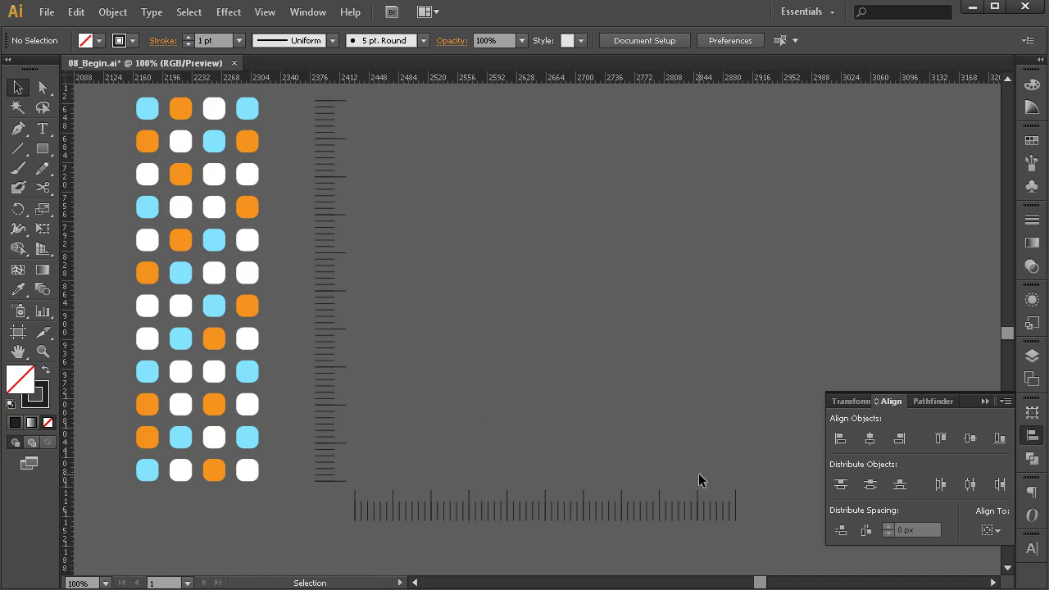
Expand the horizontal ruler's blends with Object, Fill and Stroke included
left_click_drag(770, 470, 558, 556)
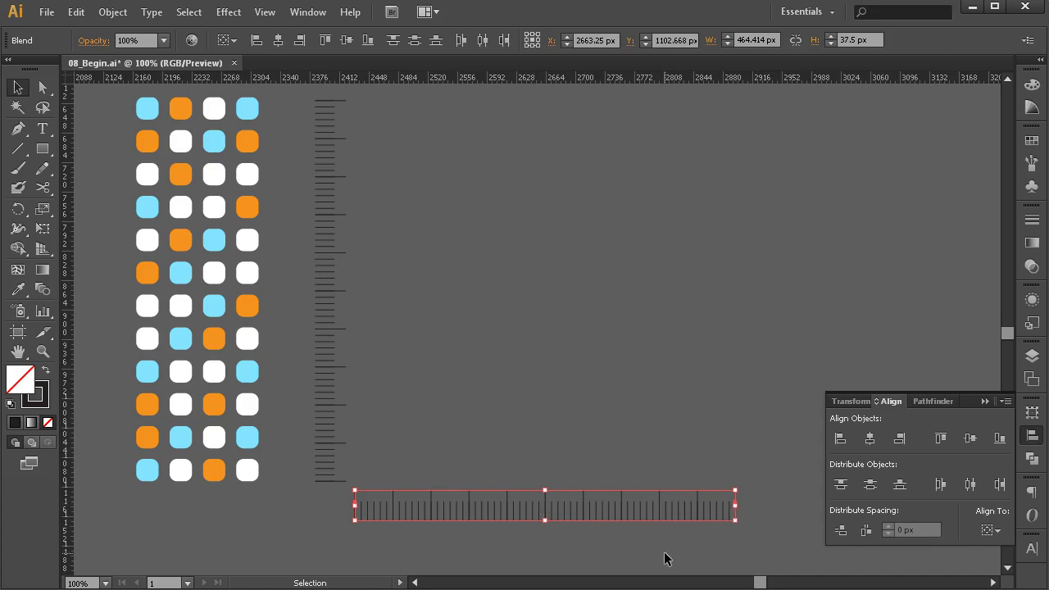
left_click_drag(776, 477, 355, 537)
left_click(100, 13)
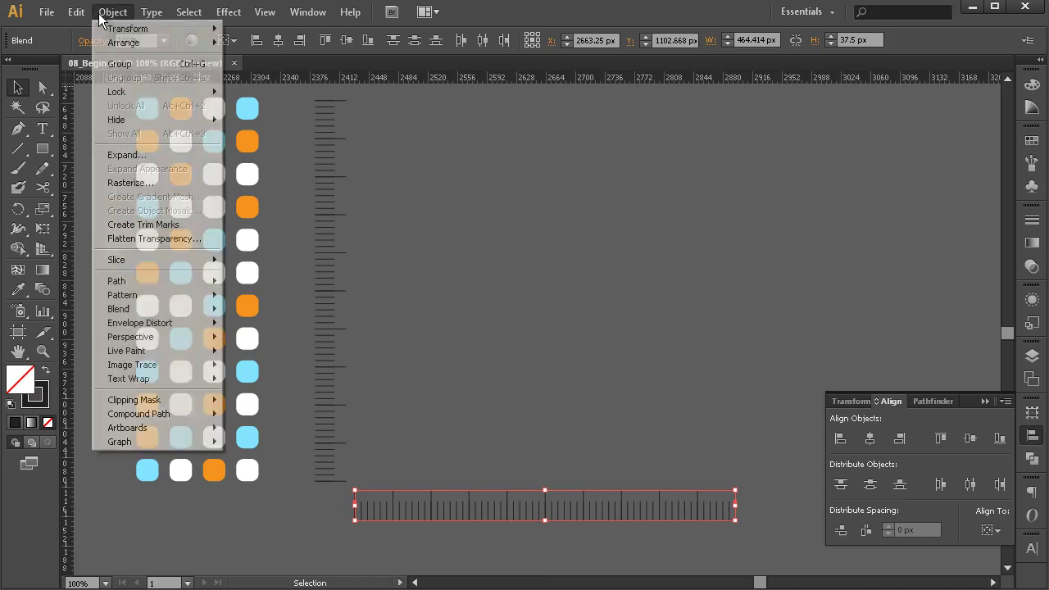
left_click(131, 156)
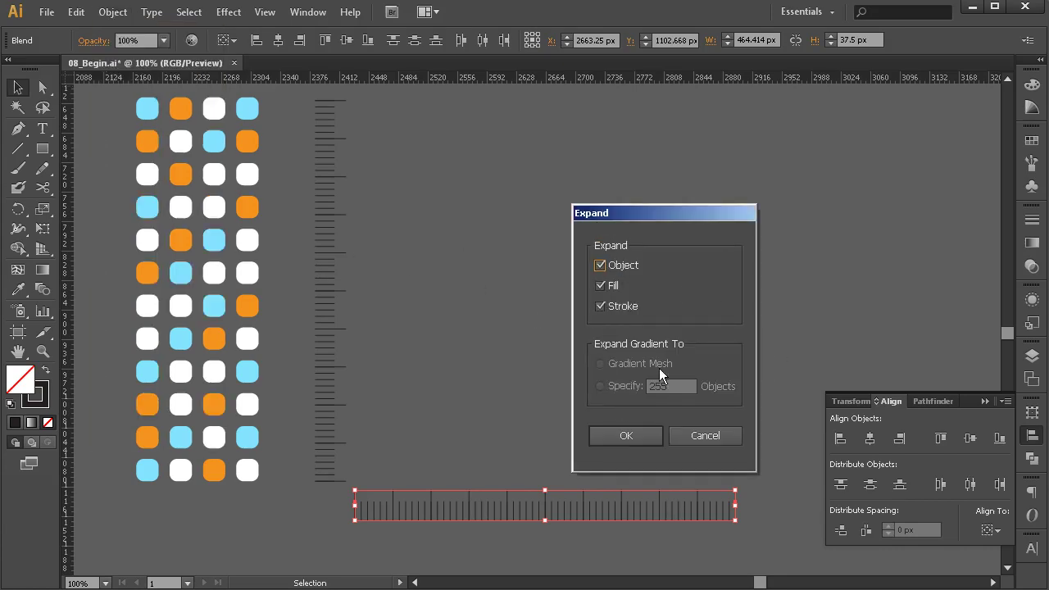
left_click(626, 435)
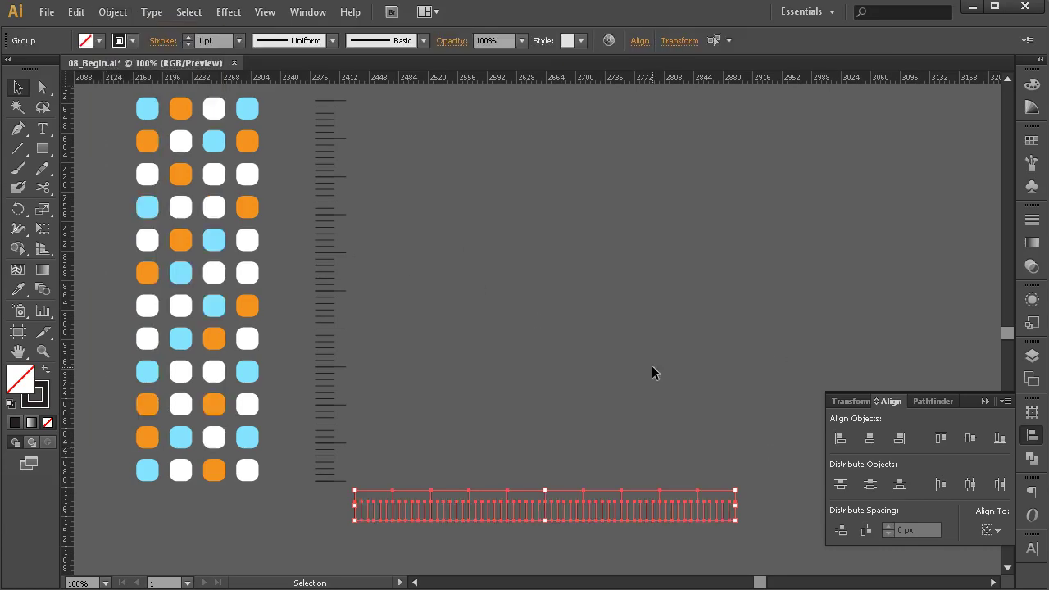
Ungroup the horizontal ruler's long tick marks and its short tick marks into separate lines
left_click(653, 373)
left_click(581, 511)
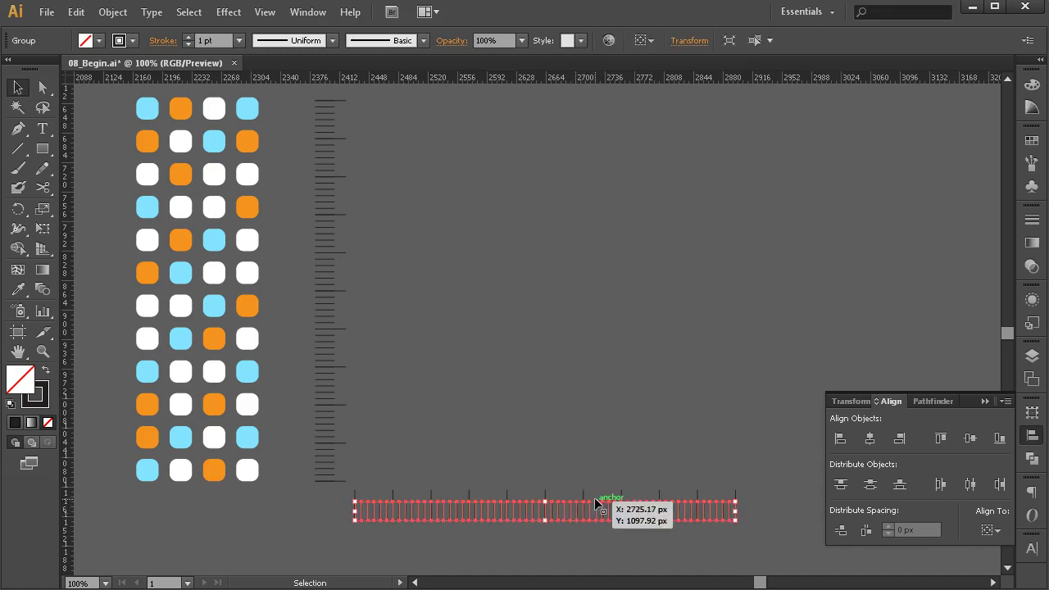
left_click(583, 495)
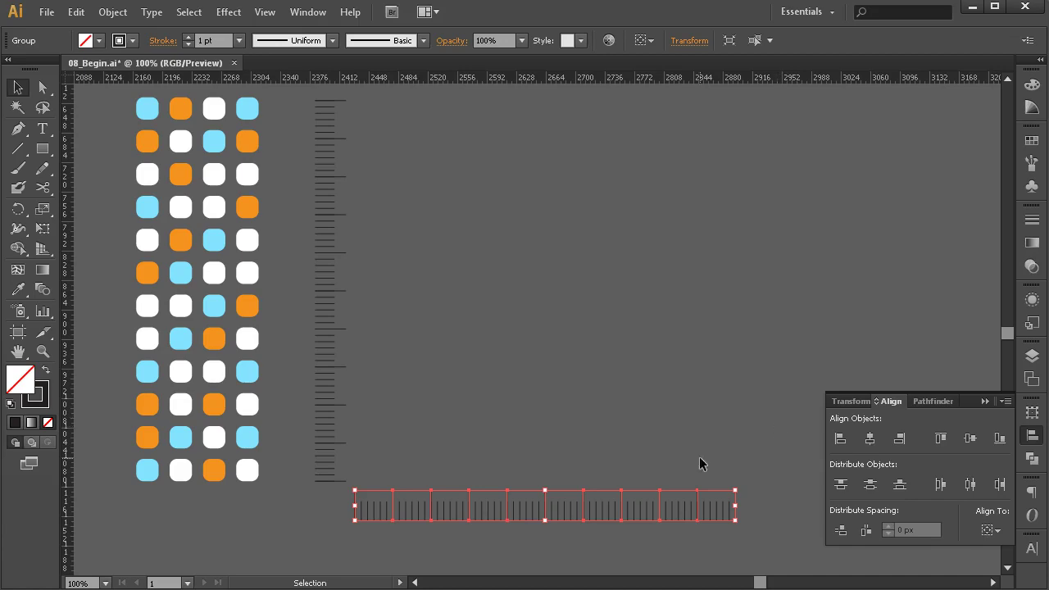
right_click(660, 494)
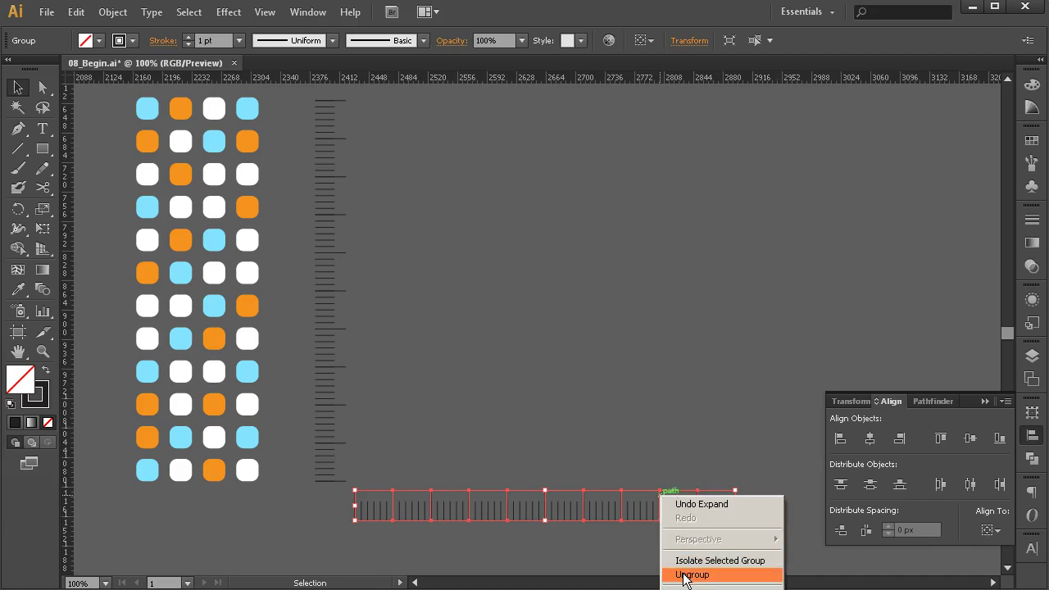
left_click(685, 574)
right_click(674, 501)
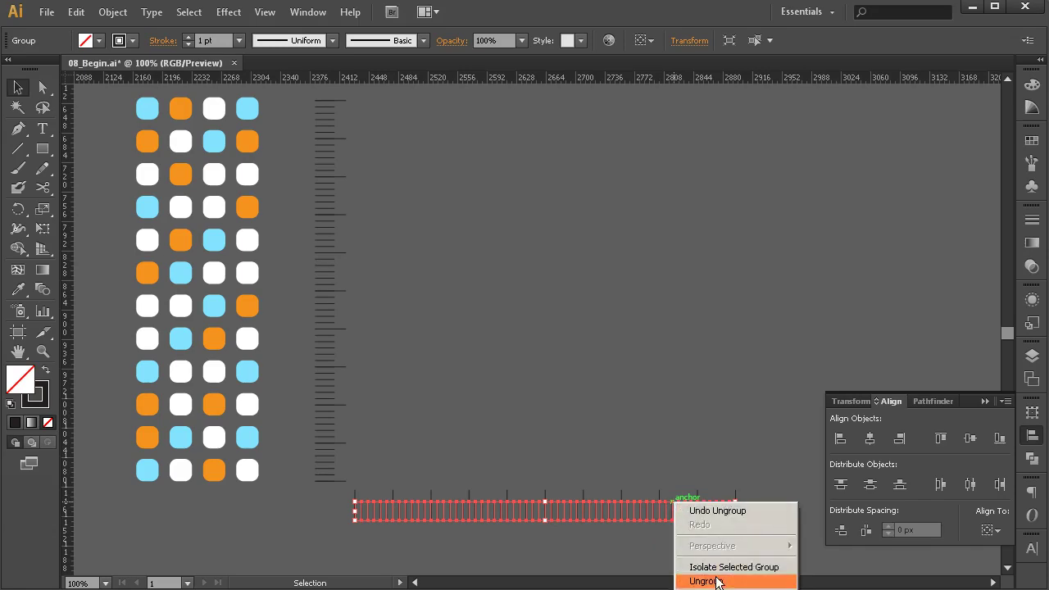
left_click(709, 579)
left_click(702, 422)
left_click(639, 511)
left_click(628, 432)
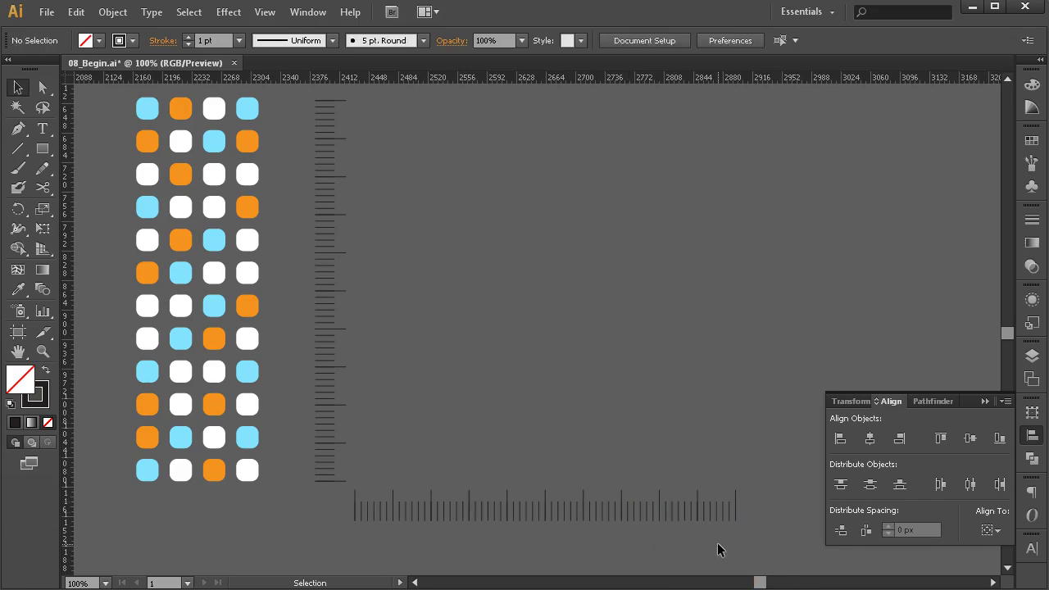
Delete the tick marks in the right half of the horizontal ruler, ending it at the middle long tick
left_click_drag(692, 525, 550, 558)
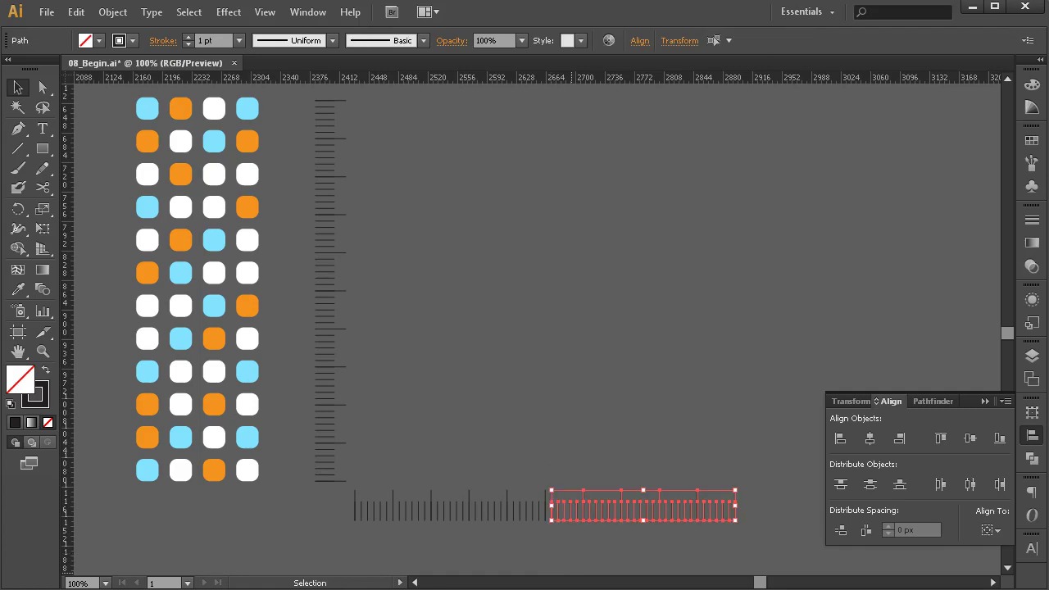
key("ctrl+shift+a")
left_click_drag(568, 393, 620, 405)
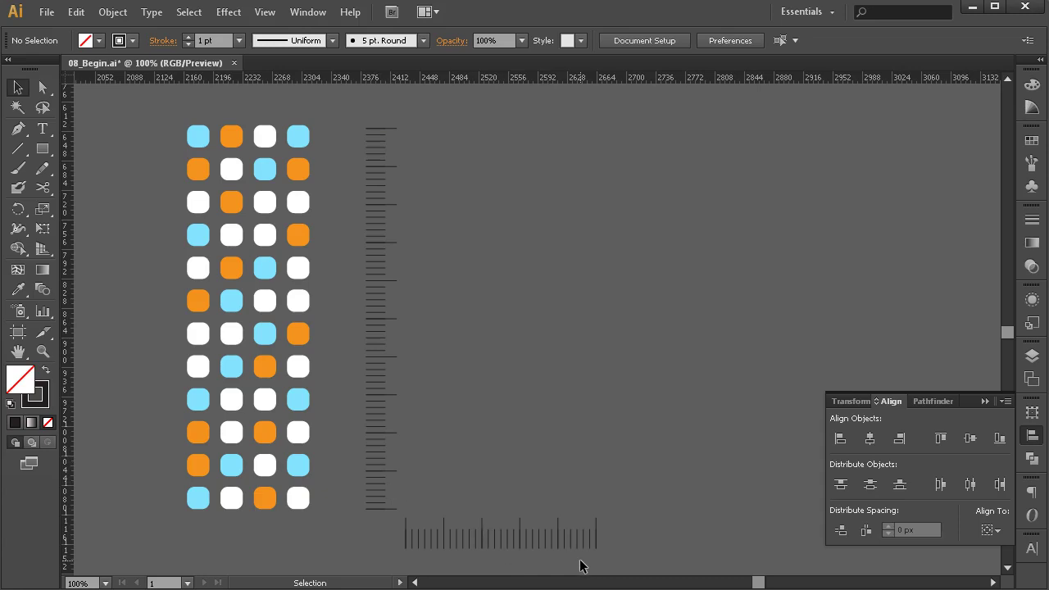
Delete the duplicate short ticks lying under the two rightmost long ticks of the horizontal ruler
key("z")
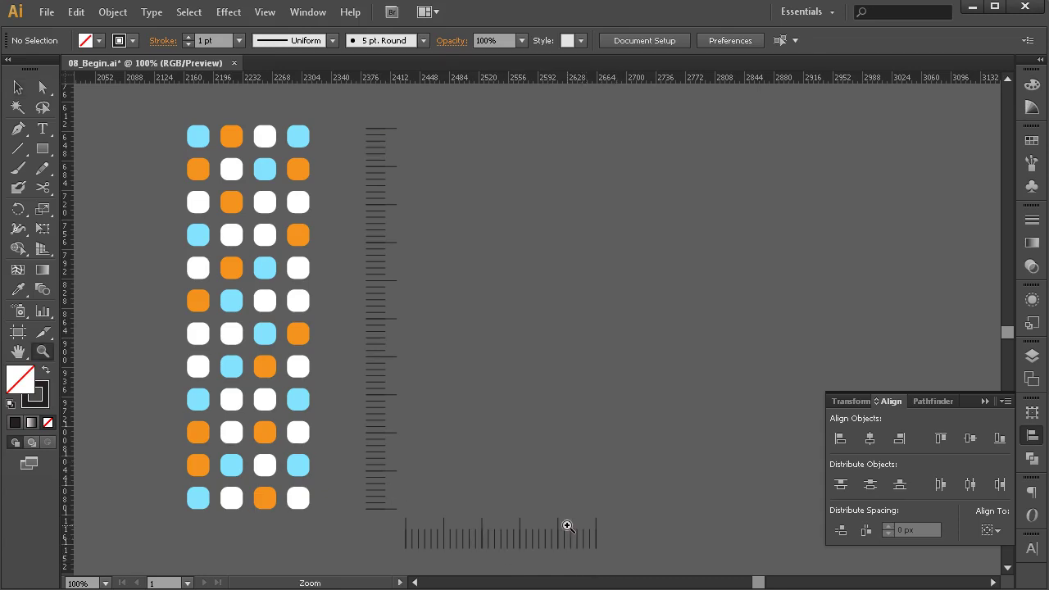
left_click(566, 525)
left_click(522, 433)
left_click(579, 271)
left_click(564, 345)
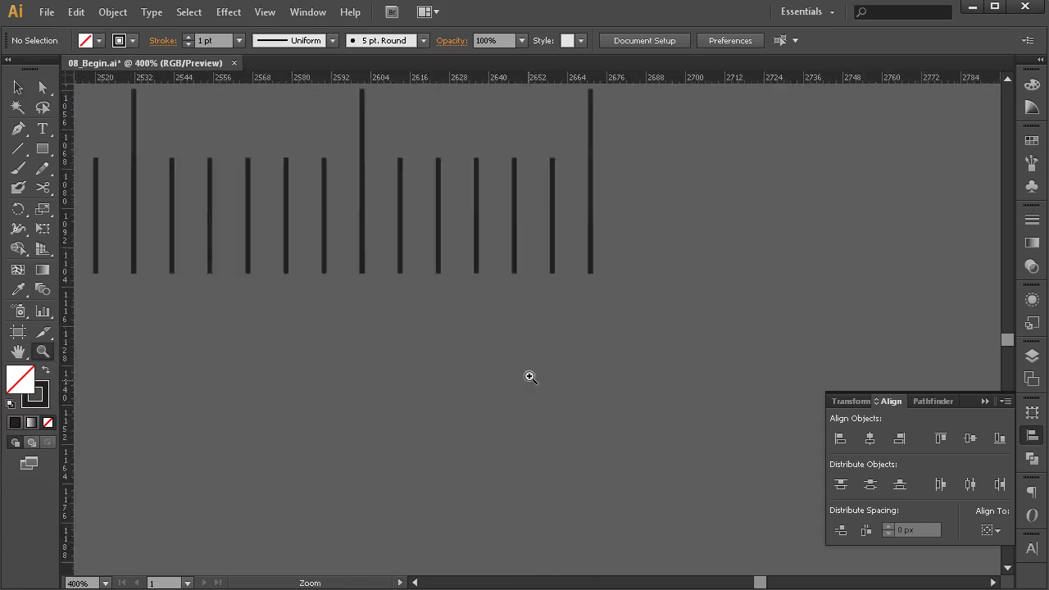
left_click(530, 380)
key("v")
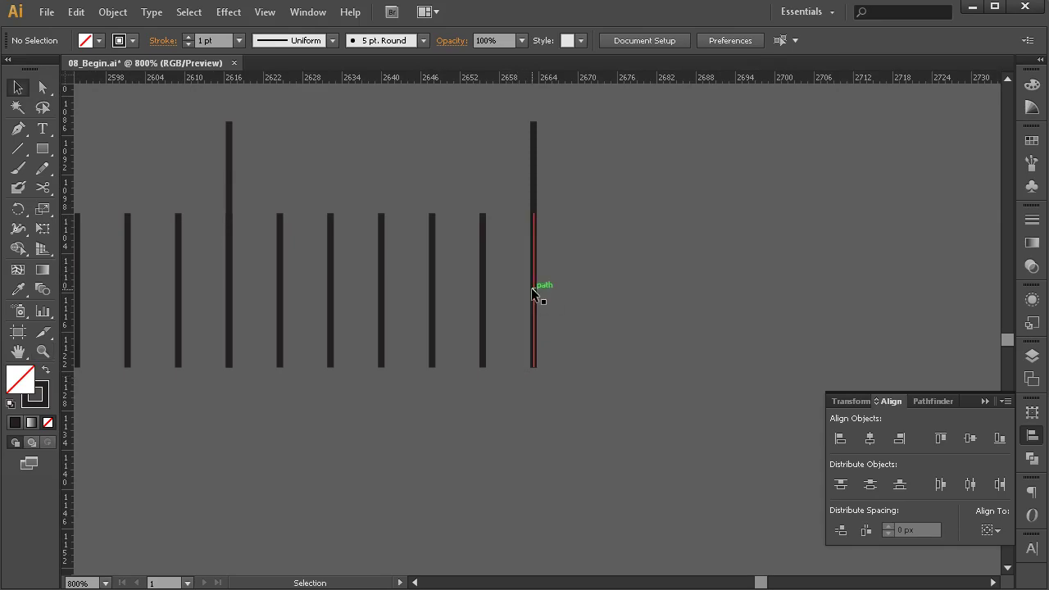
left_click(532, 289)
left_click(344, 242)
Delete the remaining short ticks that overlap long ticks, working toward the left end of the horizontal ruler
left_click_drag(215, 328, 481, 390)
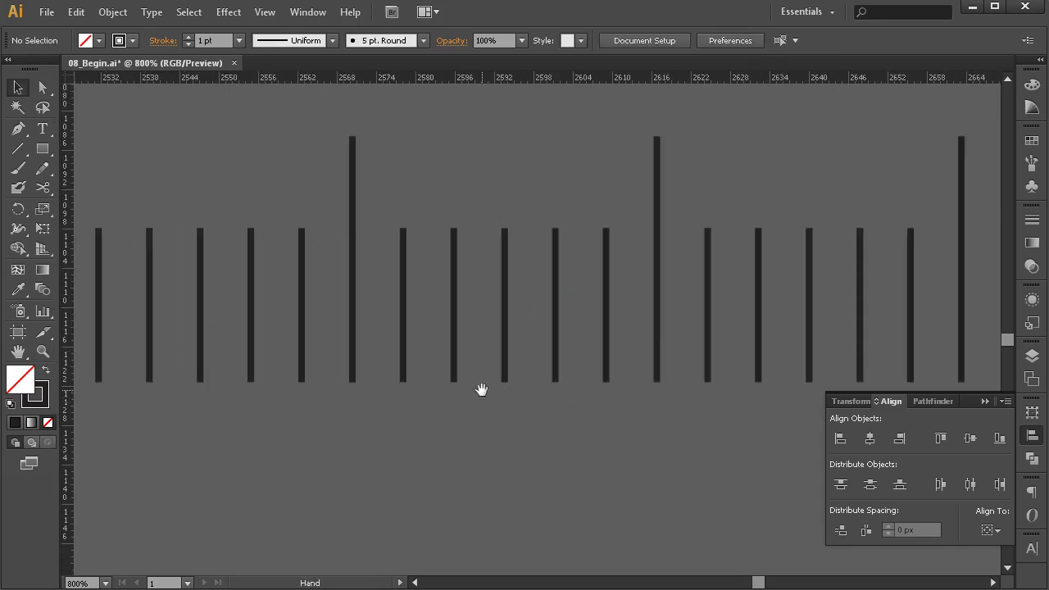
left_click_drag(316, 337, 460, 375)
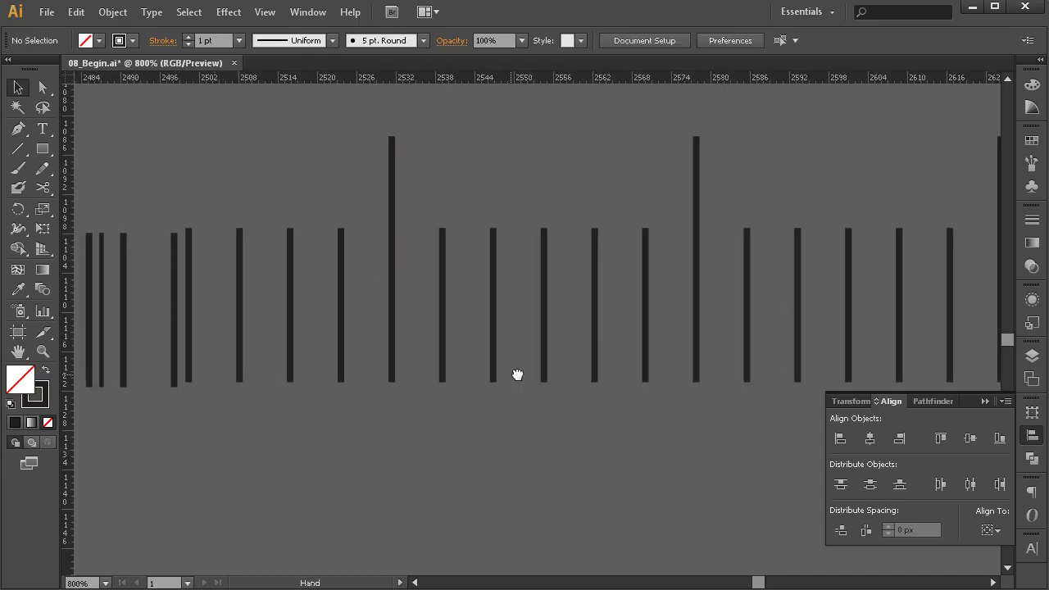
left_click(366, 275)
left_click(176, 380)
left_click_drag(177, 380, 526, 414)
left_click_drag(491, 416, 522, 417)
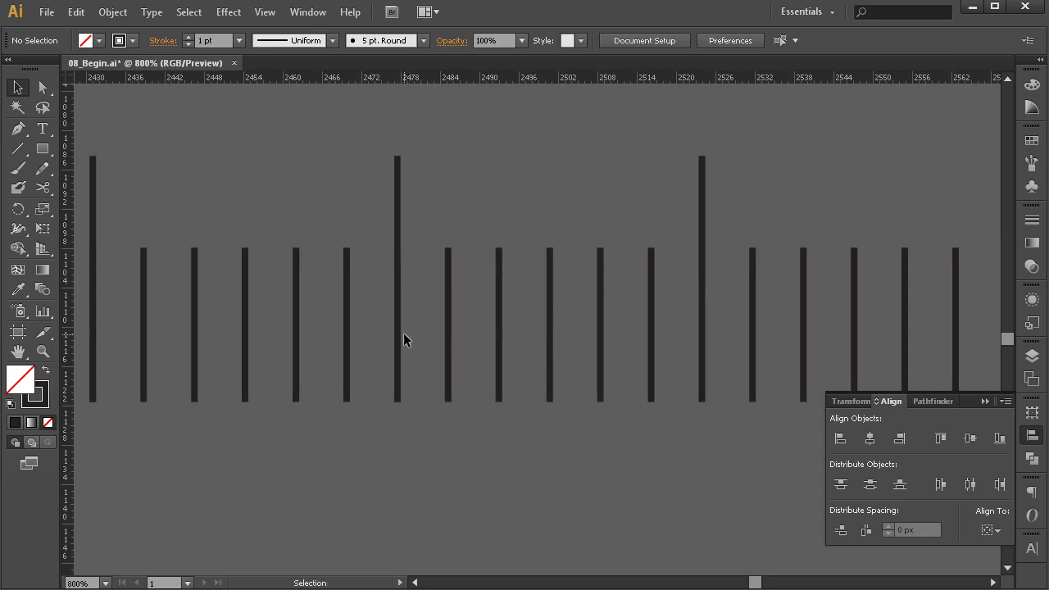
left_click(397, 334)
left_click(708, 292)
left_click_drag(173, 330, 364, 330)
left_click(290, 326)
key("Delete")
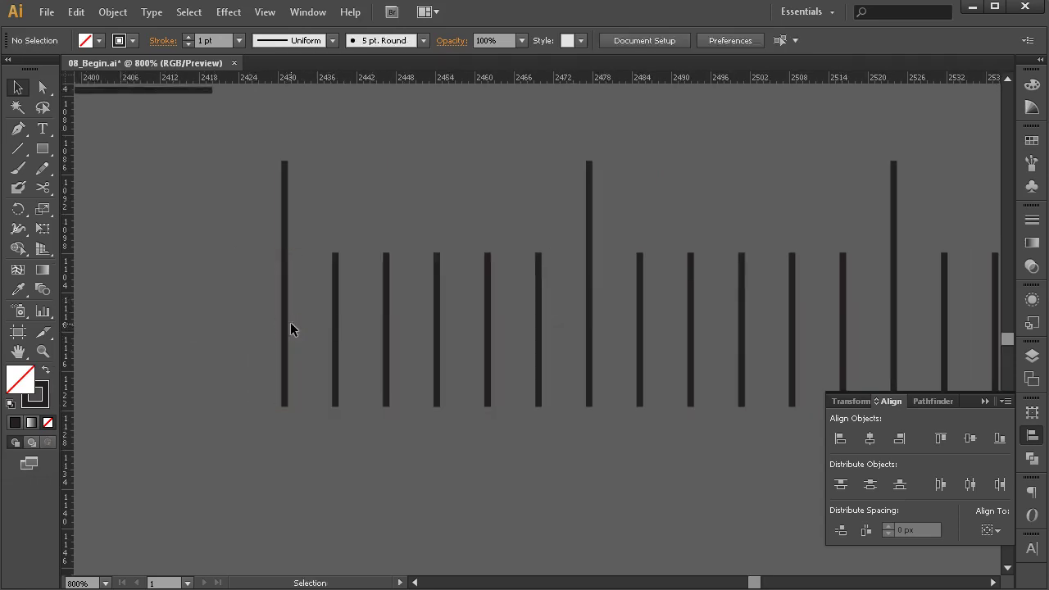
Select both blends of the vertical ruler and expand them into editable lines
left_click_drag(165, 178, 445, 443)
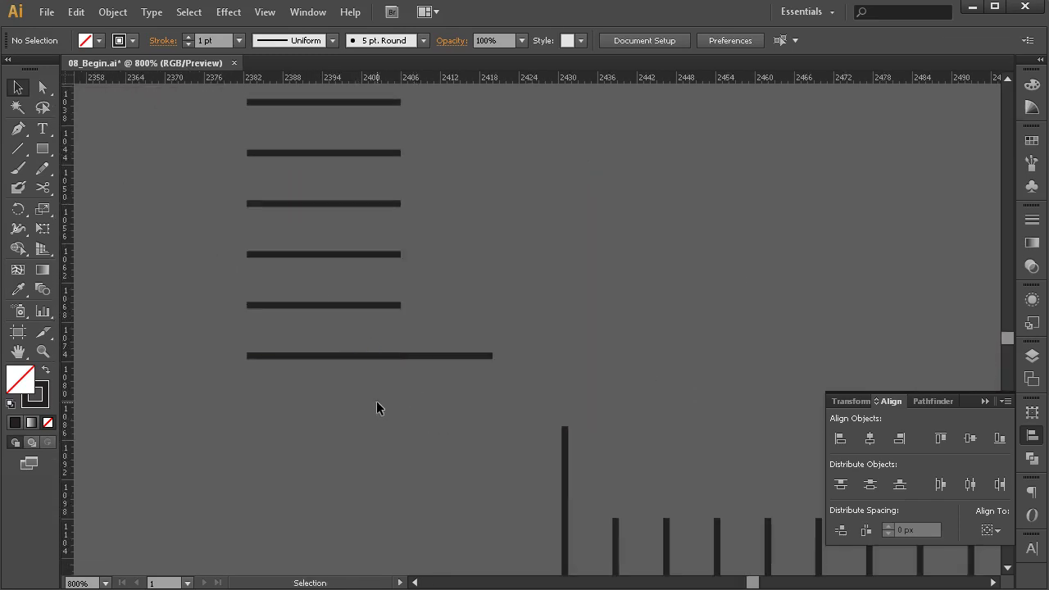
left_click_drag(375, 398, 228, 228)
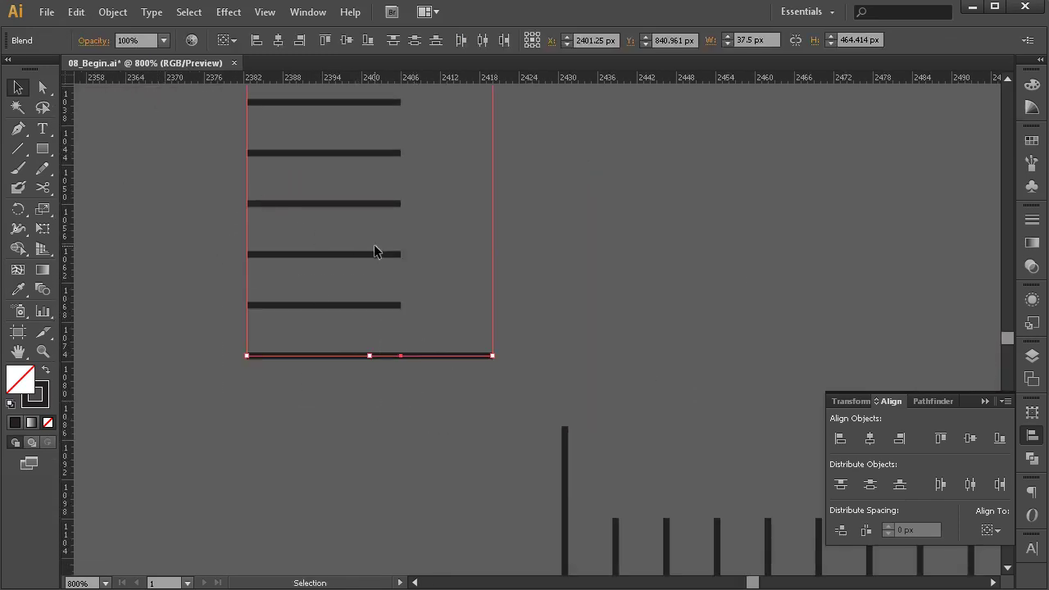
key("z")
left_click(455, 236, "alt")
left_click(462, 238, "alt")
left_click(527, 245, "alt")
left_click(574, 255, "alt")
left_click(614, 272, "alt")
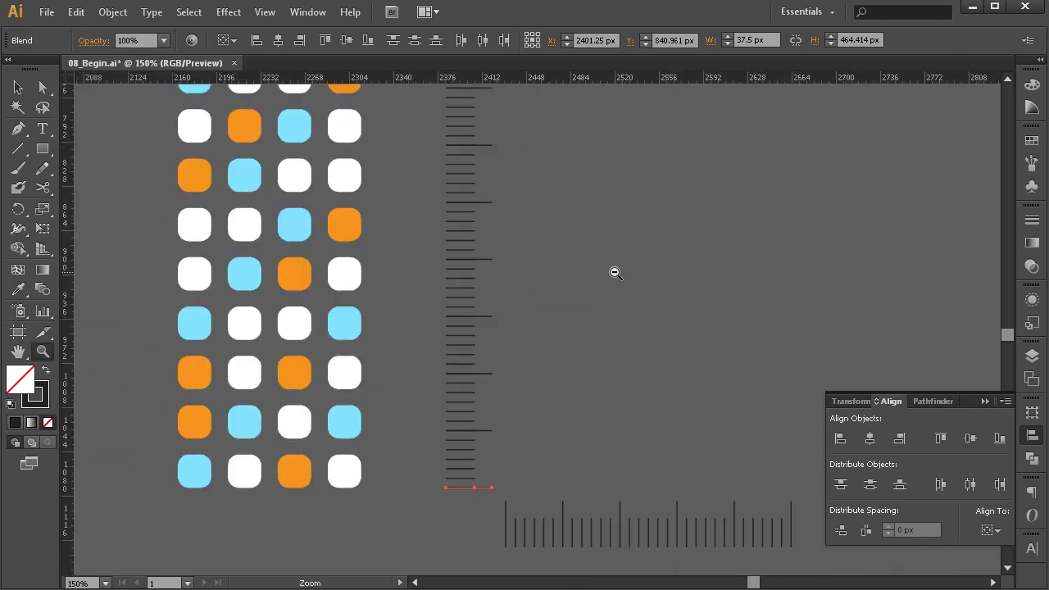
left_click(614, 272, "alt")
left_click(609, 272, "alt")
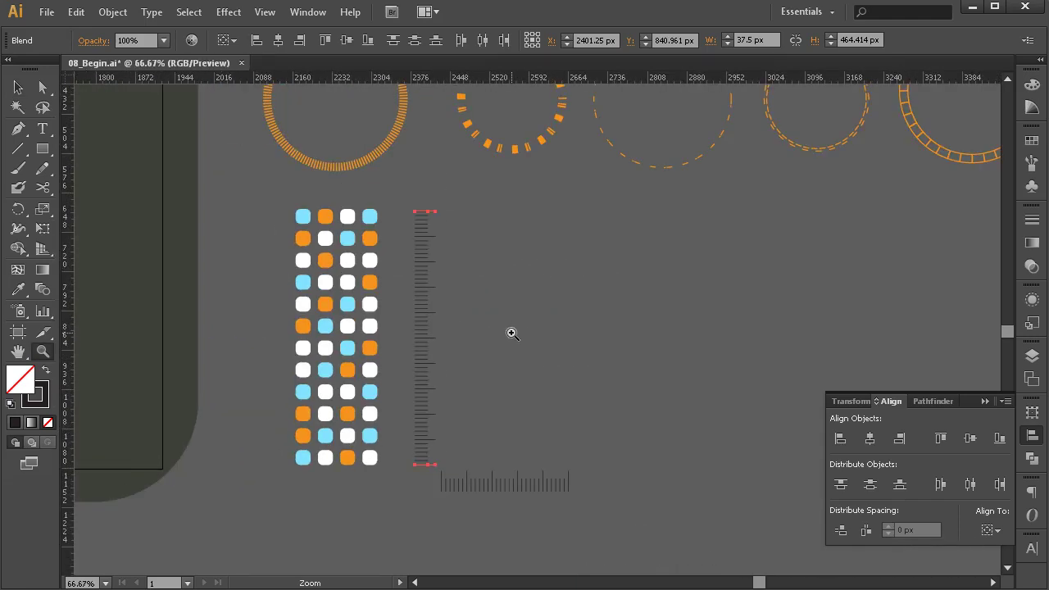
left_click(512, 334)
key("v")
left_click_drag(399, 134, 380, 541)
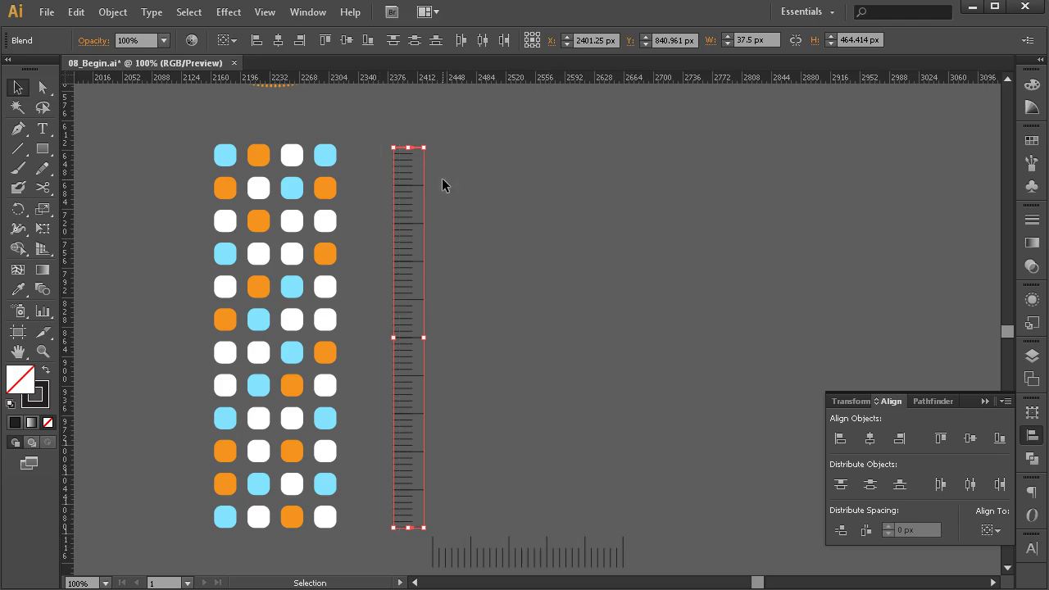
left_click(112, 12)
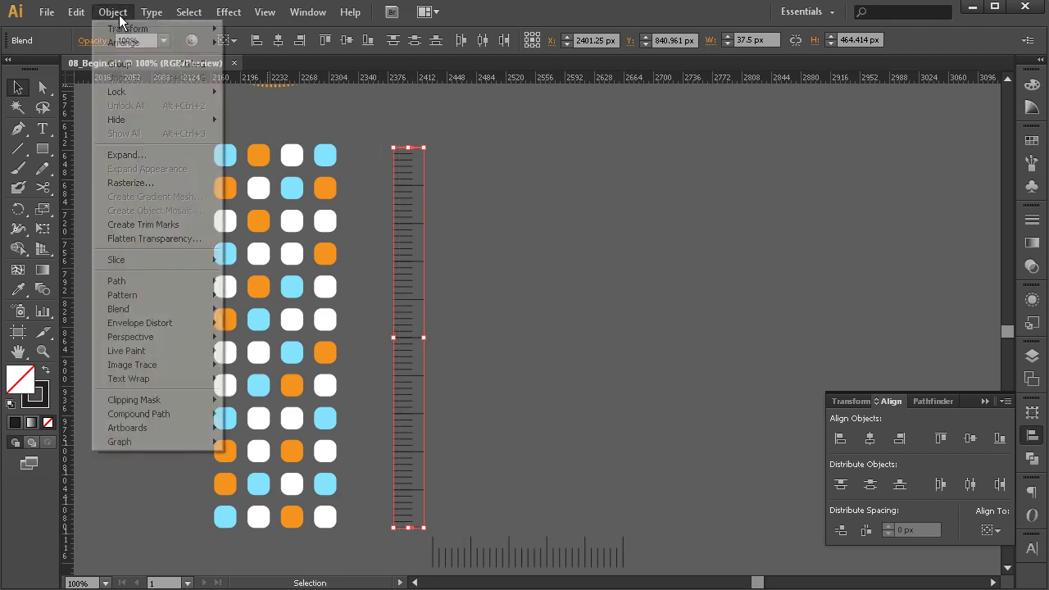
left_click(133, 155)
left_click(638, 437)
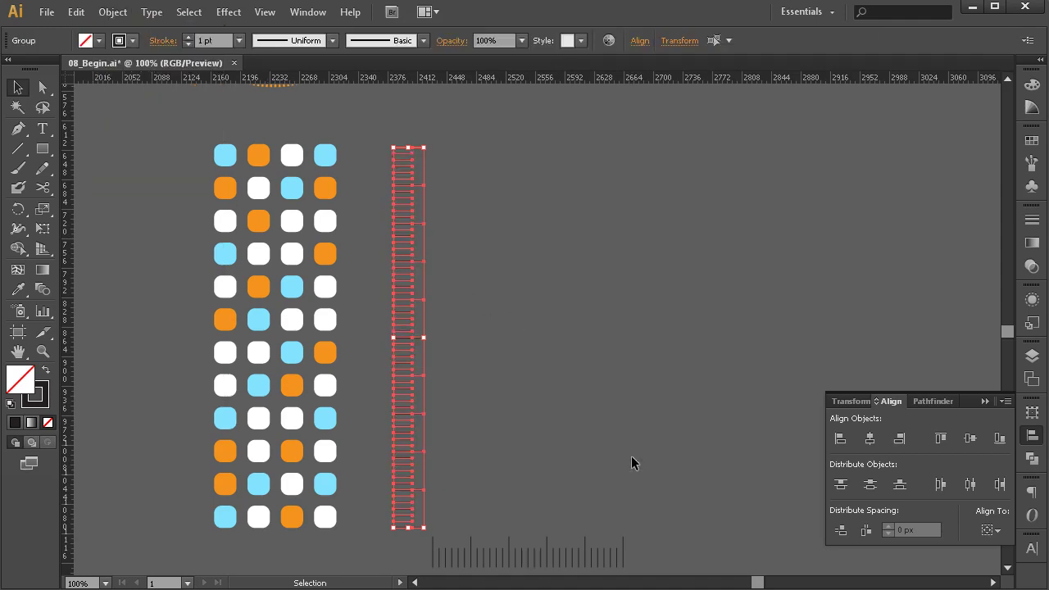
Ungroup the vertical ruler's expanded tick marks into separate lines
key("ctrl+shift+g")
left_click(473, 292)
left_click(395, 190)
left_click(534, 207)
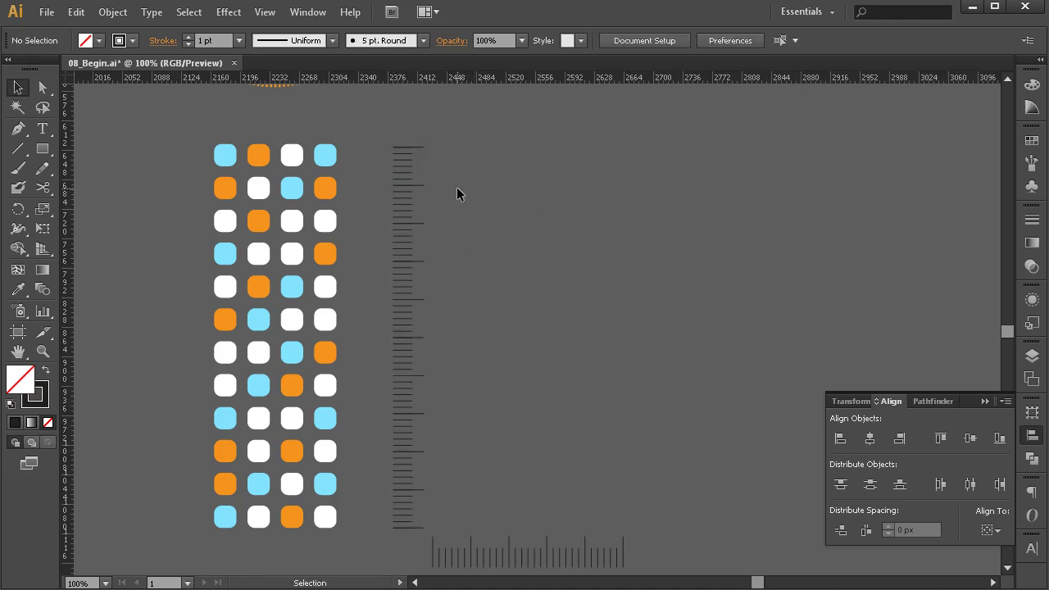
Delete the duplicate short ticks lying under the topmost long ticks of the vertical ruler
key("z")
left_click(440, 281)
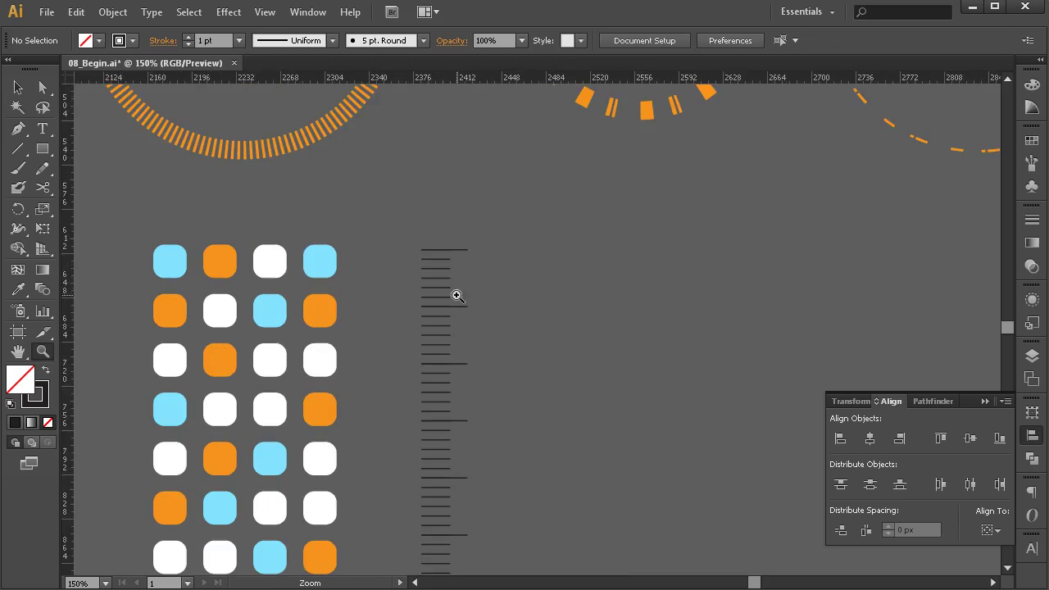
left_click(490, 271)
left_click(642, 323)
left_click(560, 299)
key("v")
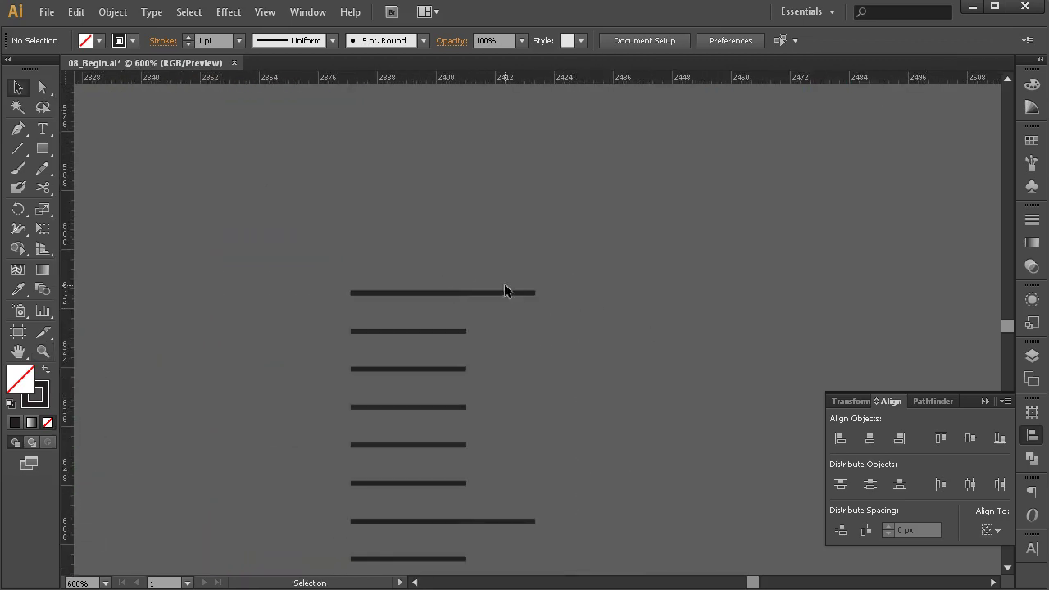
left_click(455, 294)
left_click(452, 352)
key("space")
left_click_drag(484, 428, 505, 385)
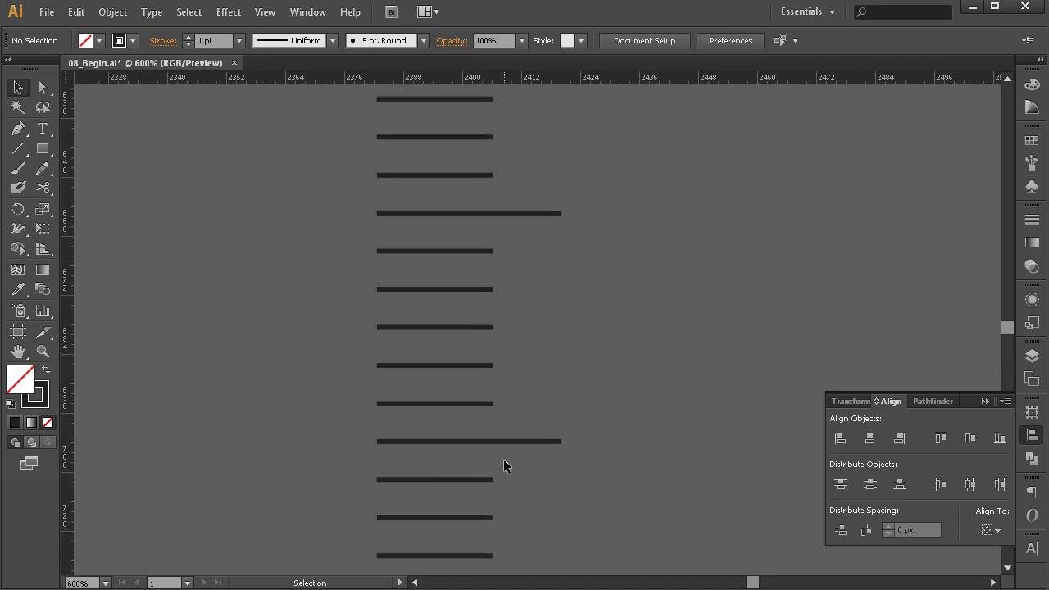
Delete the duplicate short ticks under the next long ticks, working down through the middle of the vertical ruler
left_click_drag(556, 466, 447, 494)
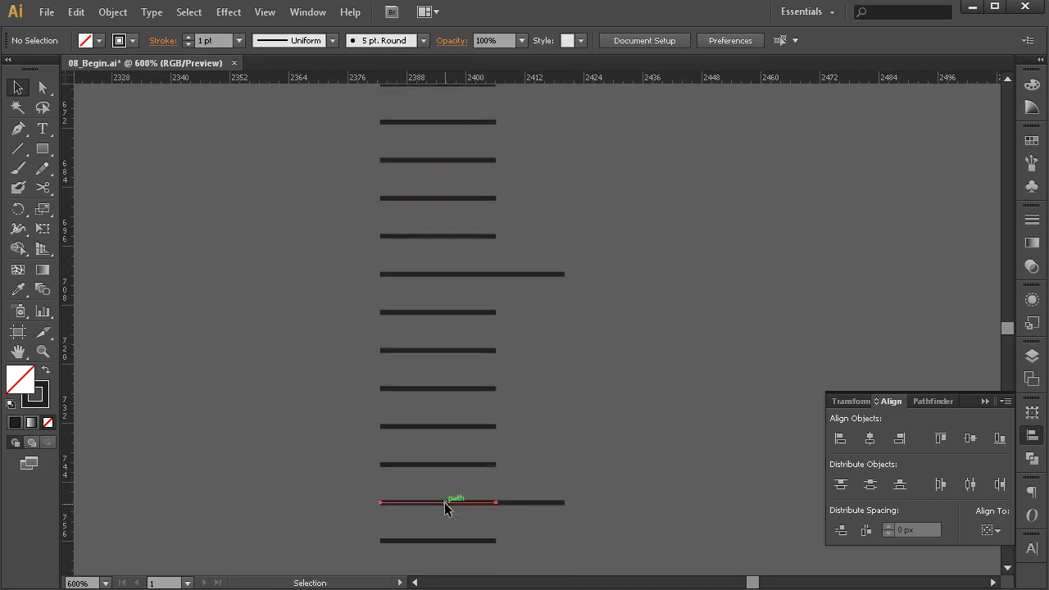
key("space")
left_click_drag(541, 522, 559, 458)
left_click(459, 505)
key("Delete")
key("space")
key("space")
mouse_move(578, 503)
left_mouse_down()
mouse_move(565, 440)
mouse_move(538, 465)
mouse_move(555, 470)
mouse_move(555, 414)
mouse_move(556, 458)
left_mouse_up()
left_click(458, 473)
key("Delete")
key("space")
left_click(463, 530)
key("Delete")
Delete the remaining short ticks that overlap long ticks in the lower part of the vertical ruler, down to its end
scroll(591, 507, "down", 6)
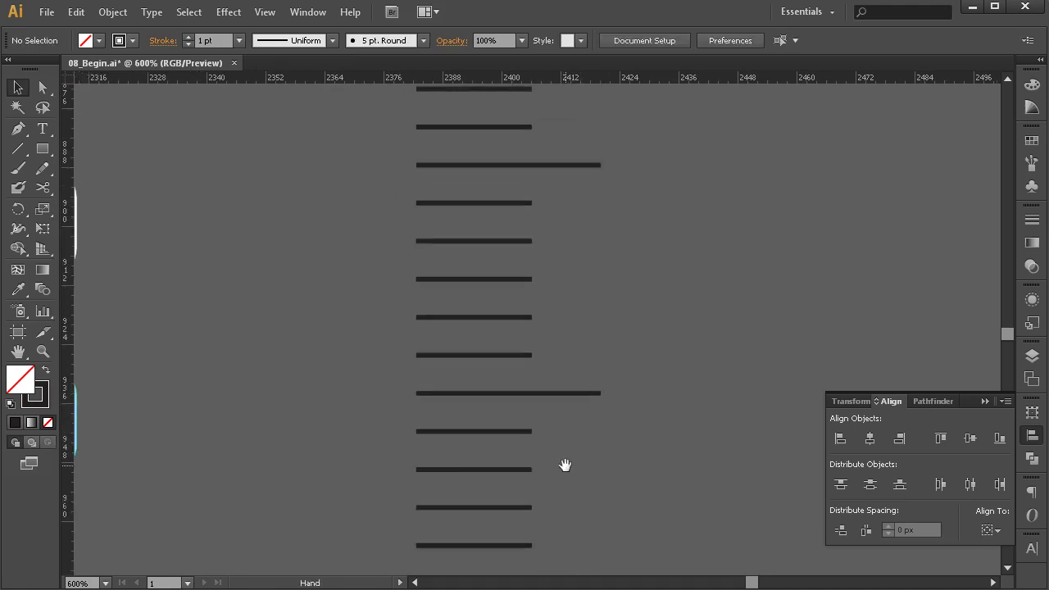
scroll(570, 433, "down", 1)
left_click(468, 514)
key("Delete")
scroll(590, 467, "down", 6)
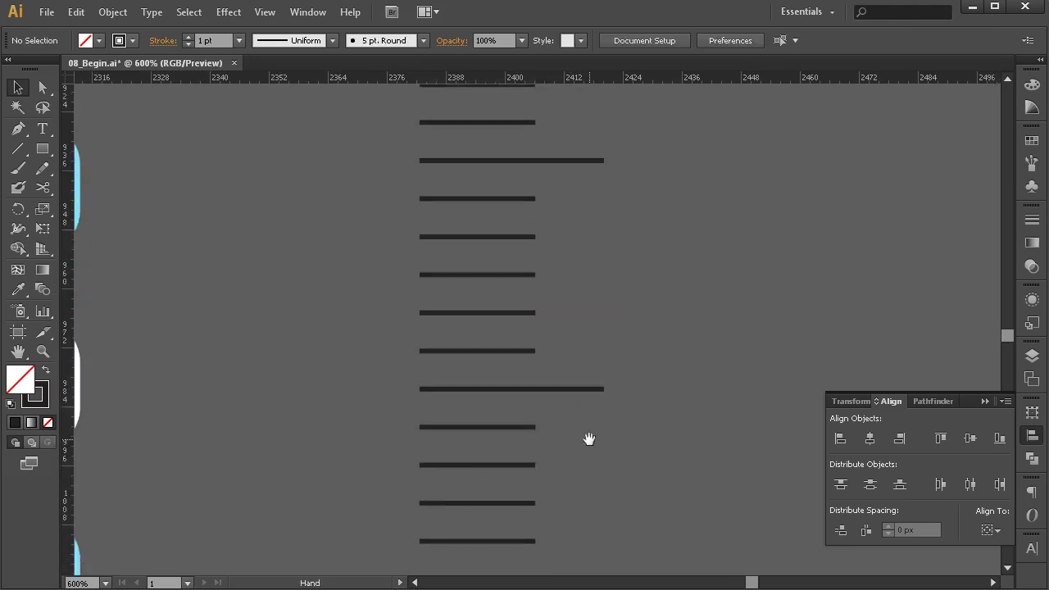
key("space")
scroll(579, 458, "down", 1)
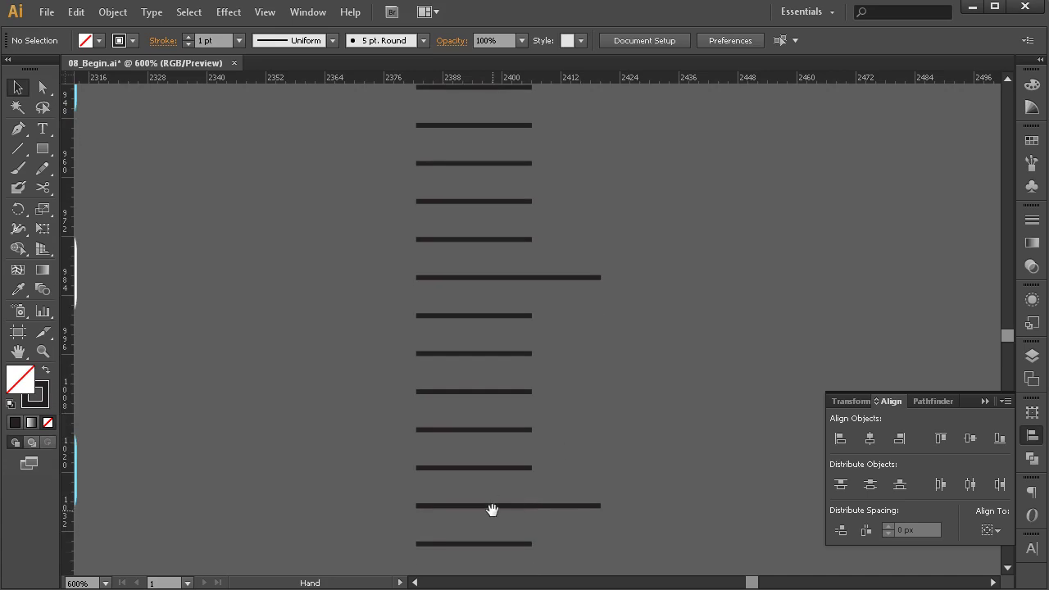
left_click(485, 508)
key("Delete")
key("space")
left_click_drag(587, 555, 580, 496)
scroll(574, 491, "down", 5)
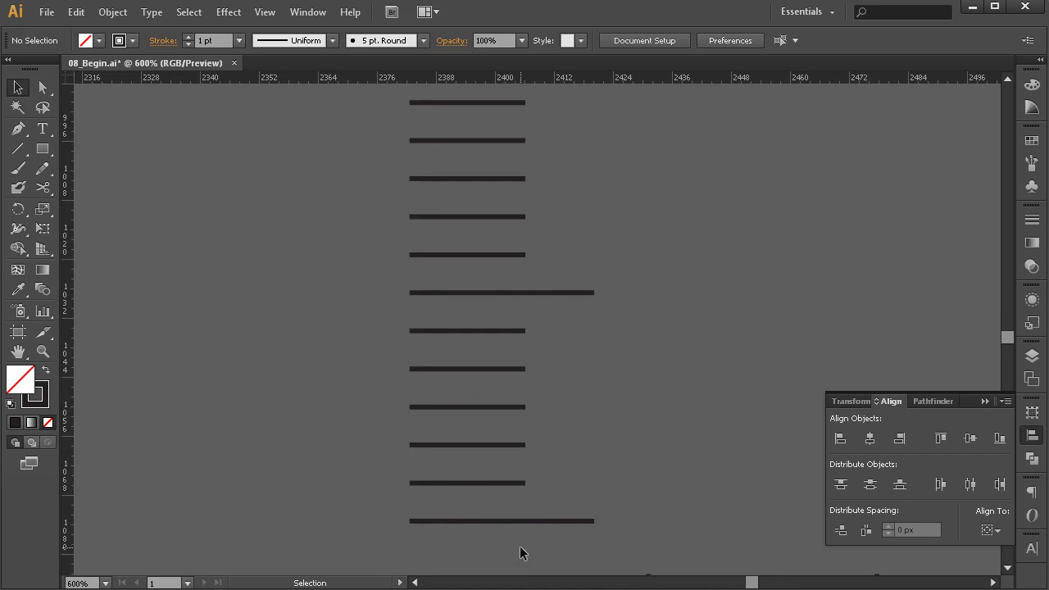
Select all long ticks of both the vertical and horizontal rulers and give them an orange stroke with no fill
key("z")
left_click(582, 475, "alt")
left_click(642, 352, "alt")
left_click(612, 307, "alt")
left_click(611, 306, "alt")
left_click(556, 293, "alt")
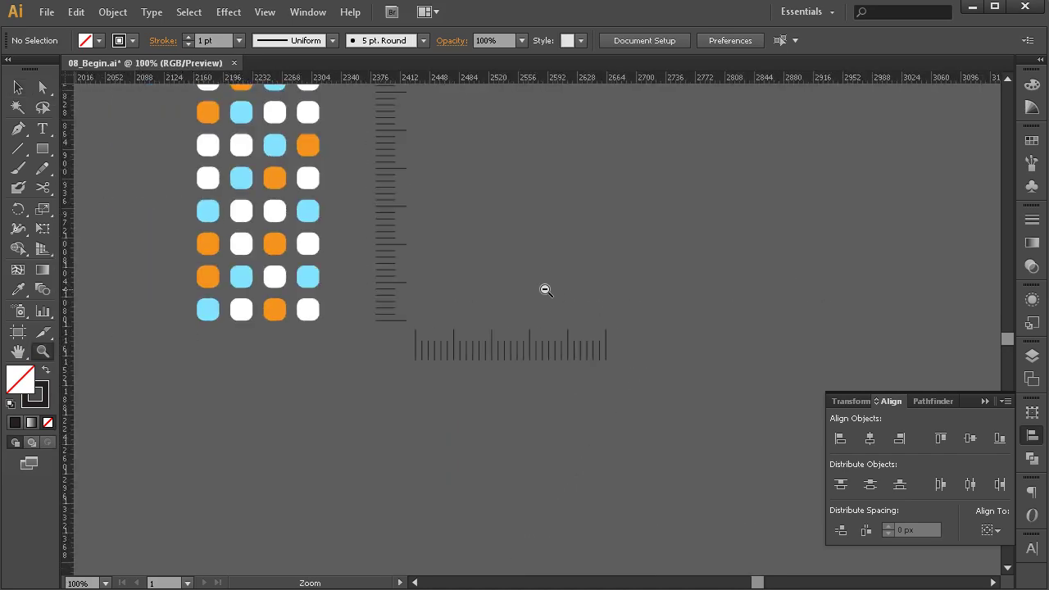
left_click(556, 292, "alt")
scroll(532, 324, "up", 2)
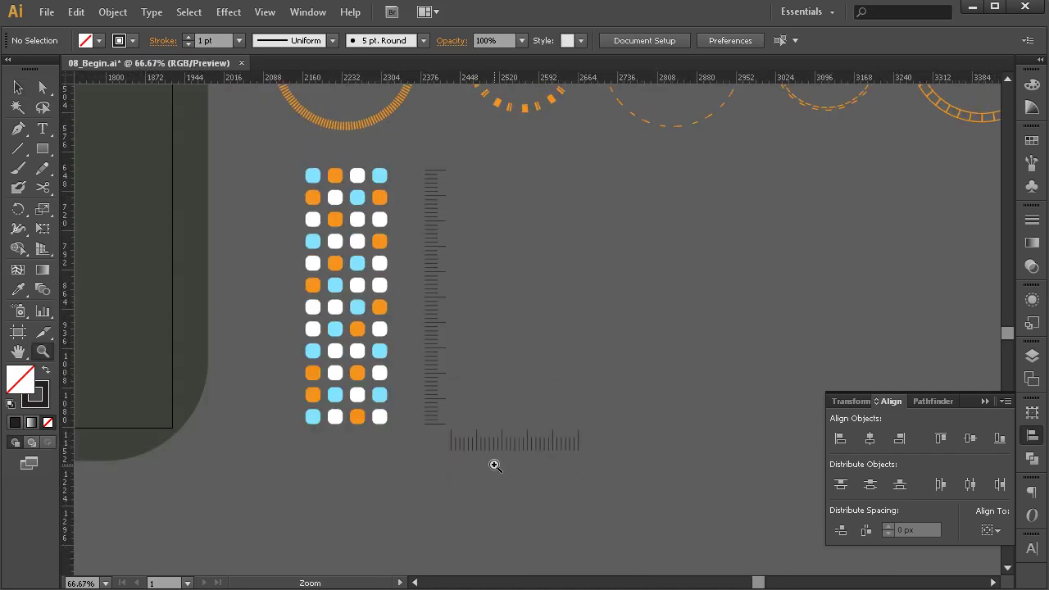
left_click(18, 90)
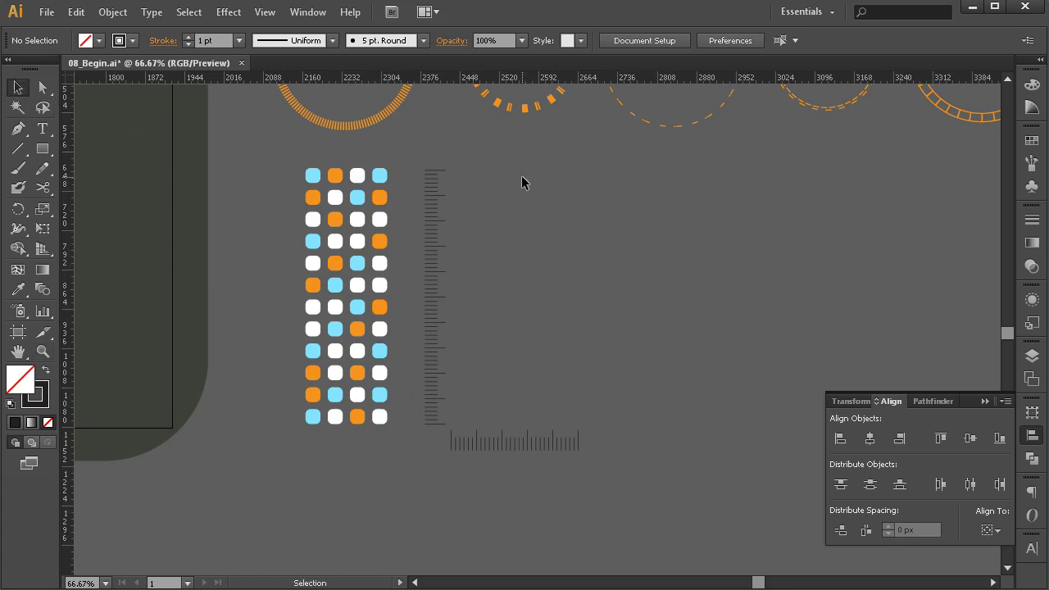
left_click_drag(473, 149, 441, 430)
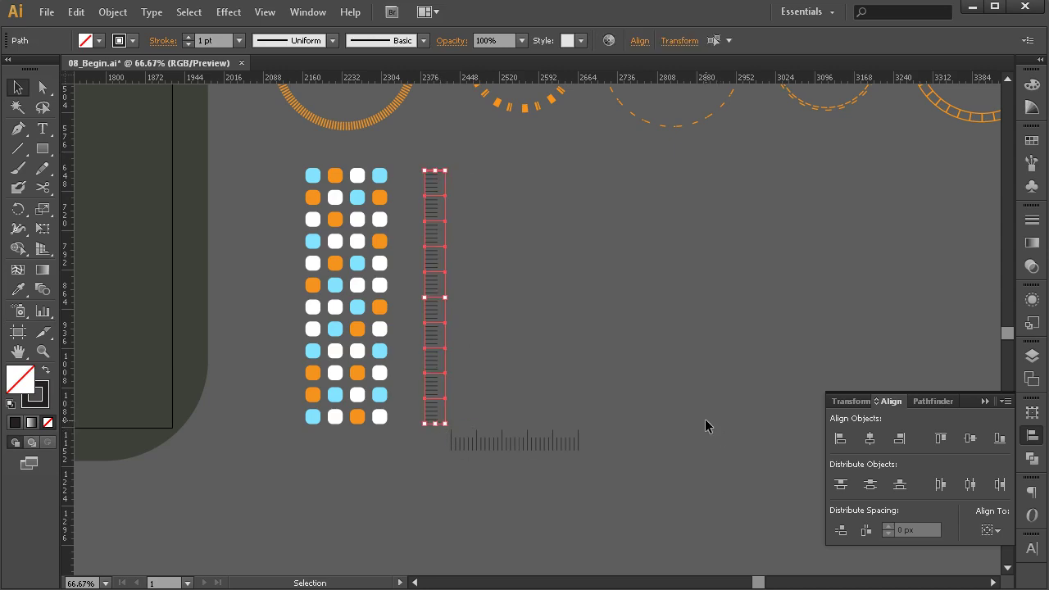
left_click_drag(615, 424, 449, 435)
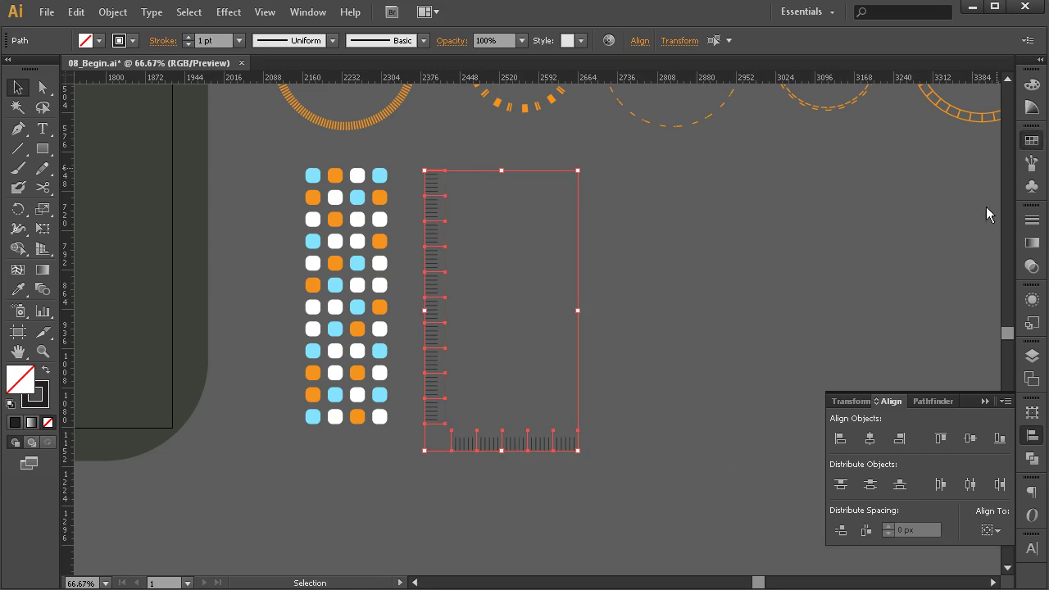
left_click(1031, 141)
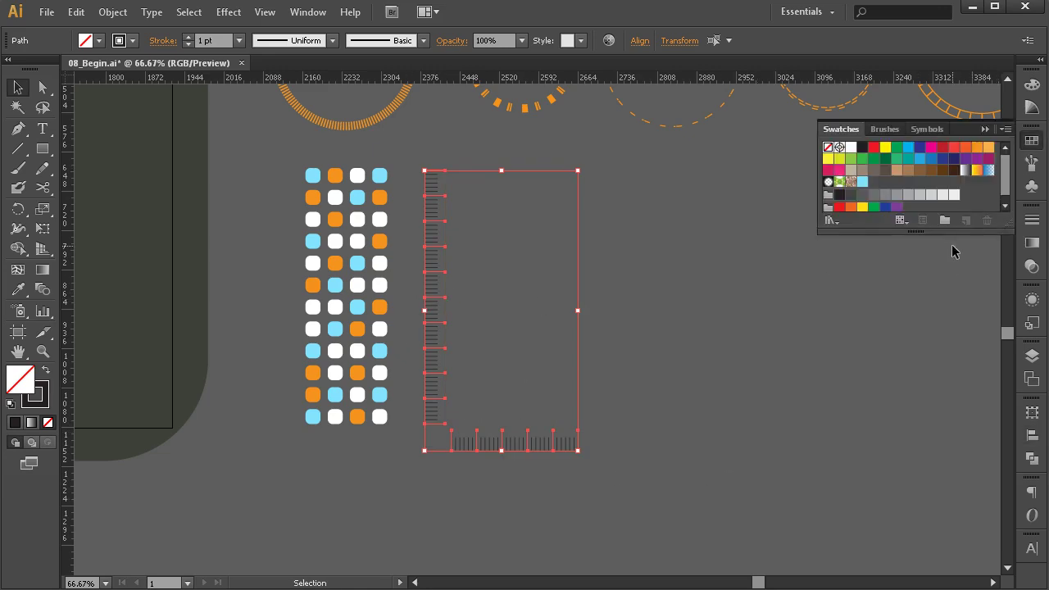
left_click(978, 148)
left_click(46, 371)
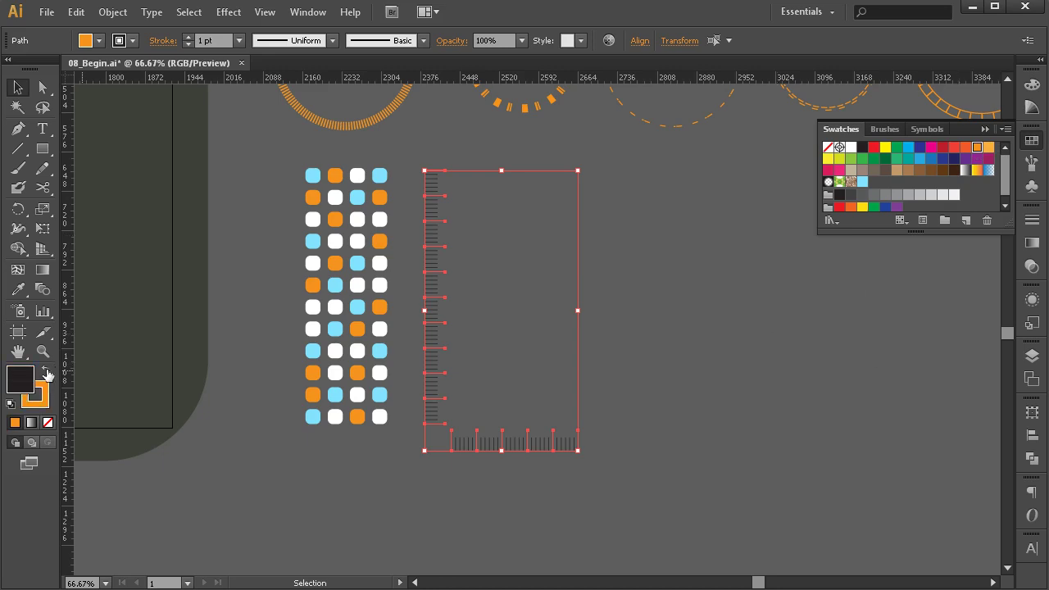
left_click(48, 422)
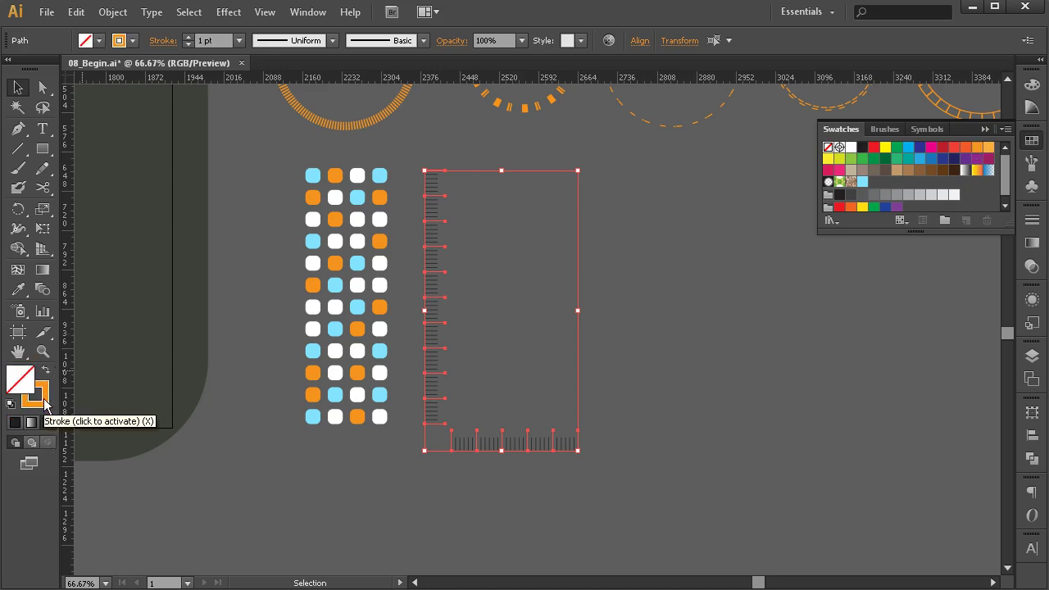
left_click(45, 400)
left_click(674, 319)
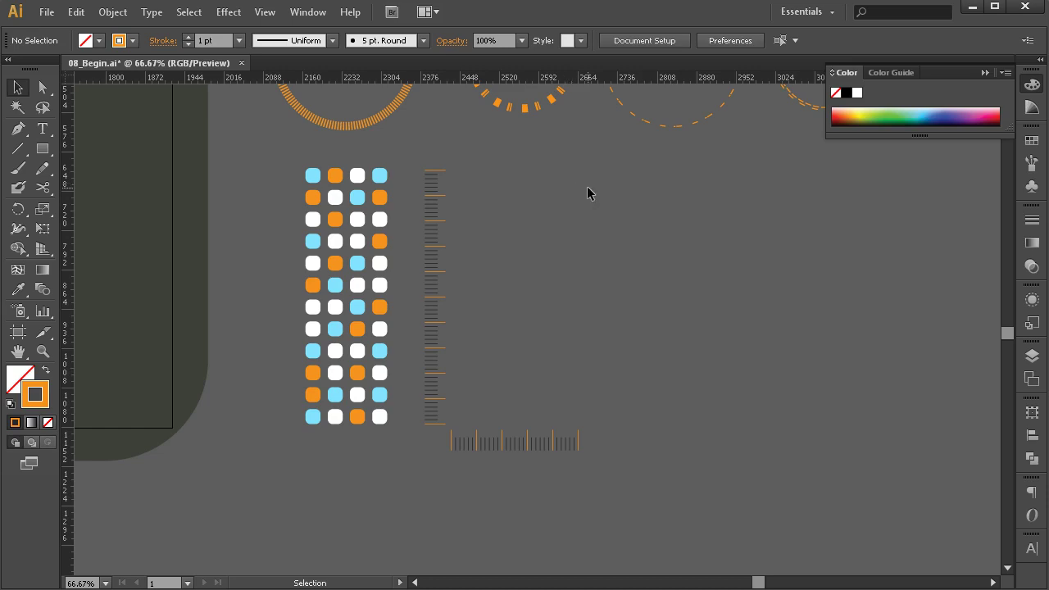
Select only the short ticks of both rulers, leaving out the orange long ticks, and group them
left_click_drag(623, 159, 445, 437)
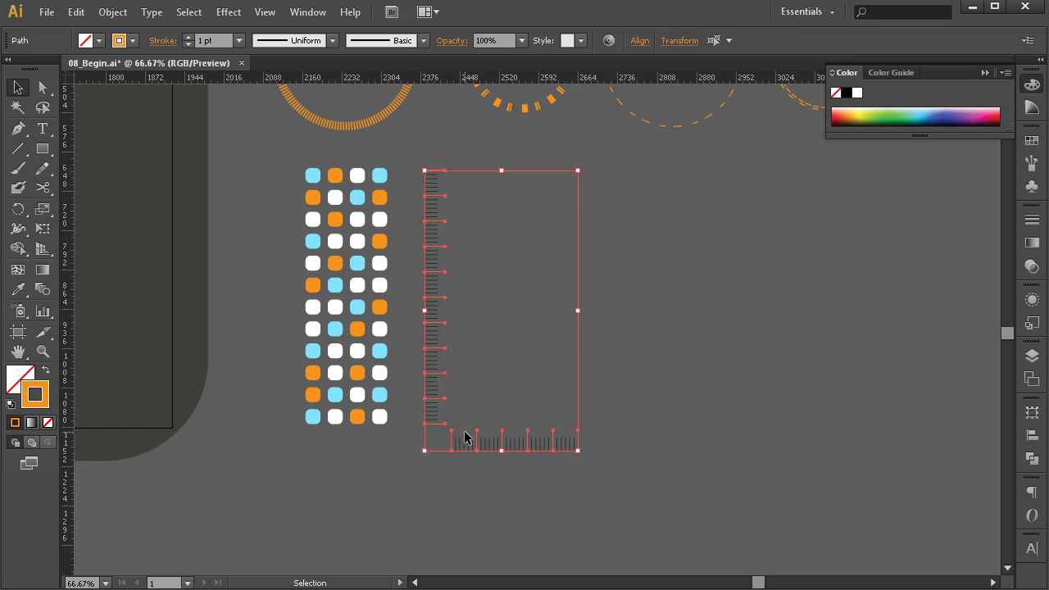
key("a")
key("v")
left_click(620, 141)
left_click_drag(622, 148, 407, 503)
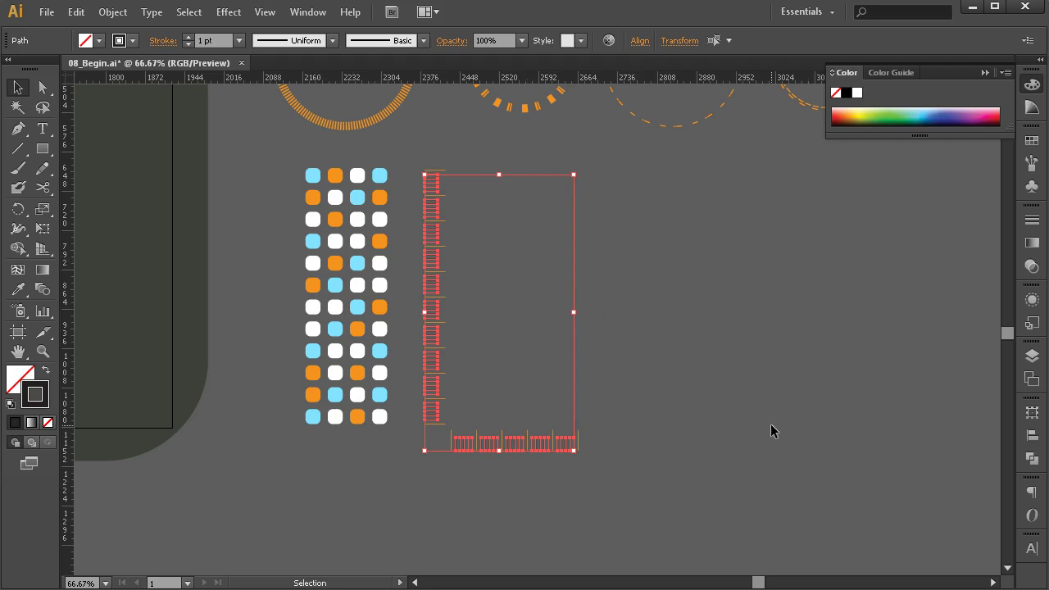
key("ctrl+g")
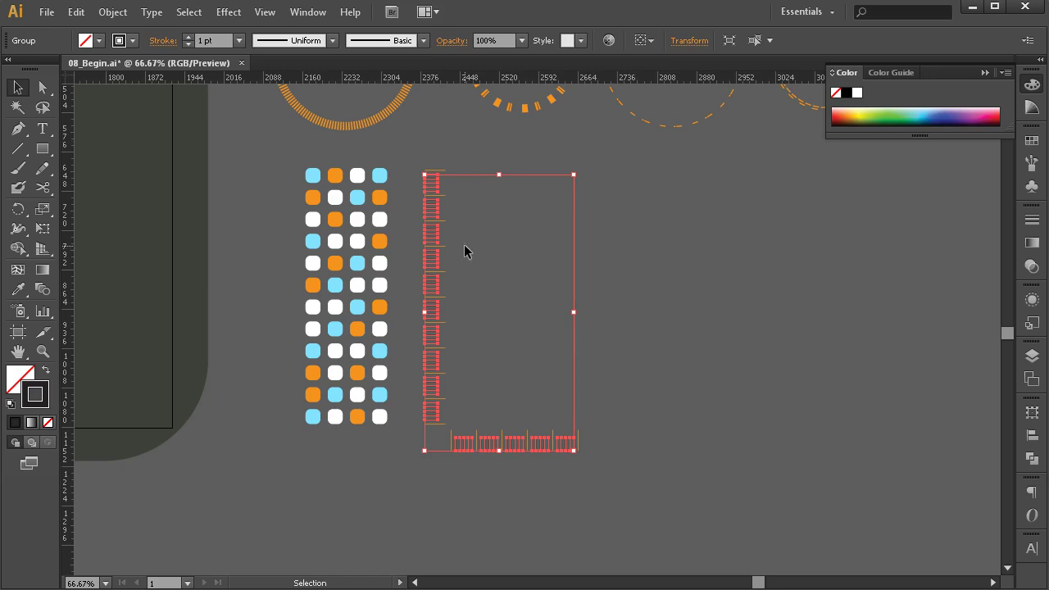
Set the stroke of the grouped short ticks to the light blue swatch
left_click(1032, 140)
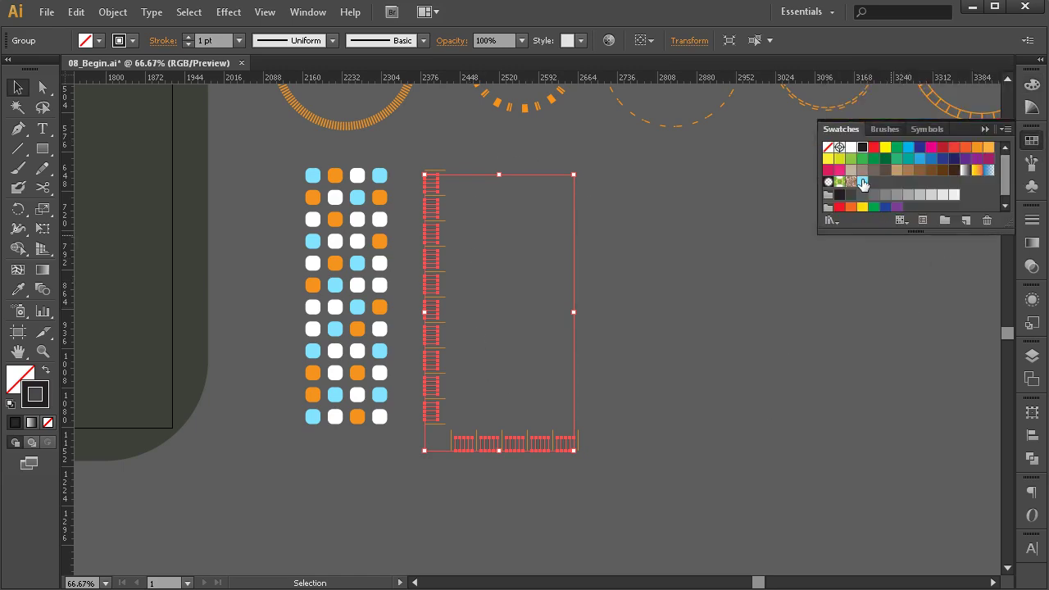
left_click(863, 183)
left_click(735, 305)
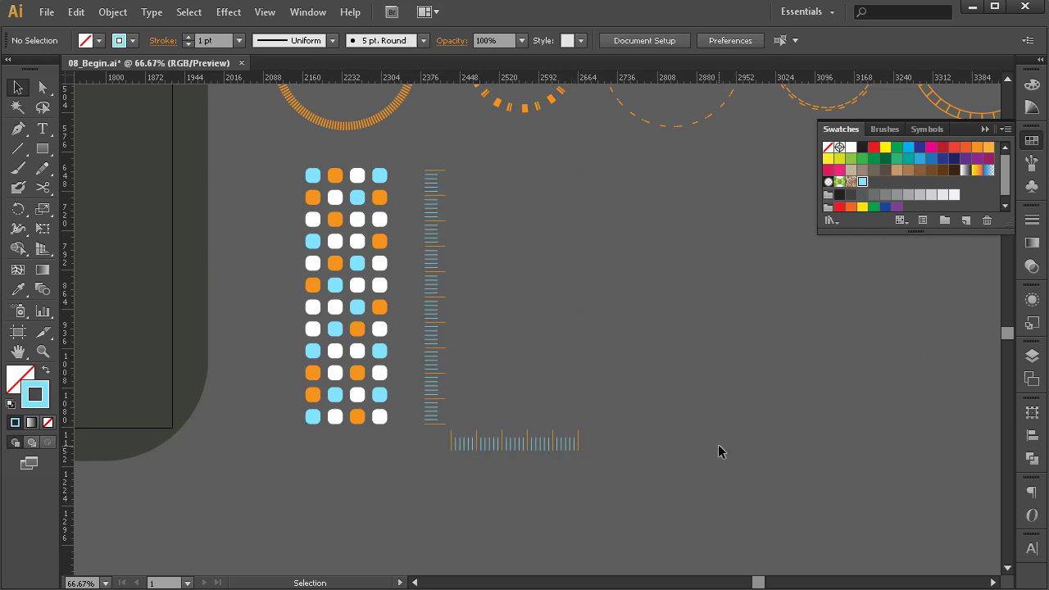
Duplicate the four orange rings to the right of the finely ticked one, placing the copies just below the originals
left_click_drag(752, 278, 674, 443)
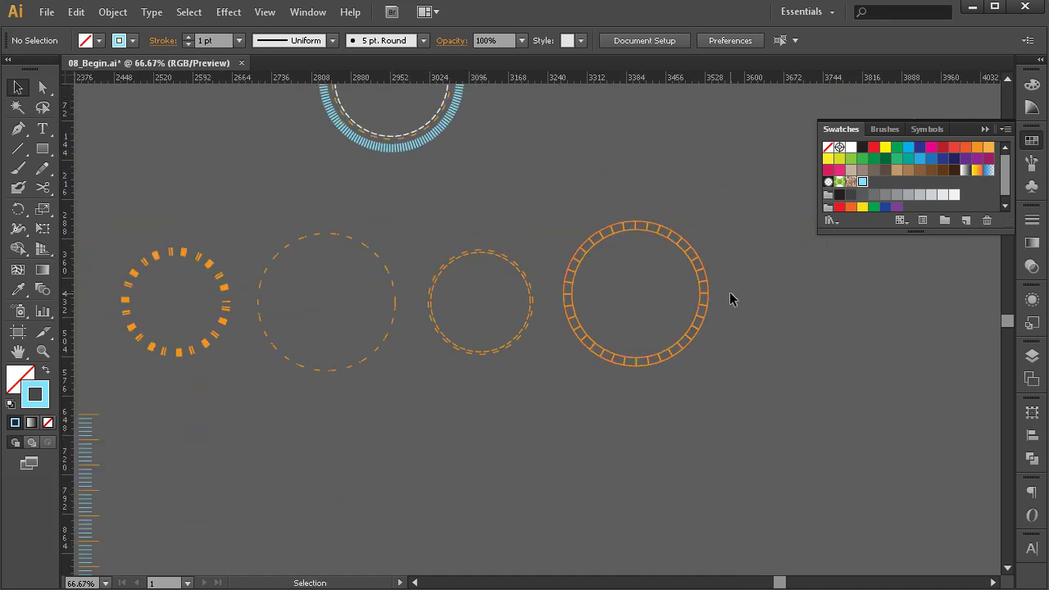
left_click_drag(314, 315, 287, 343)
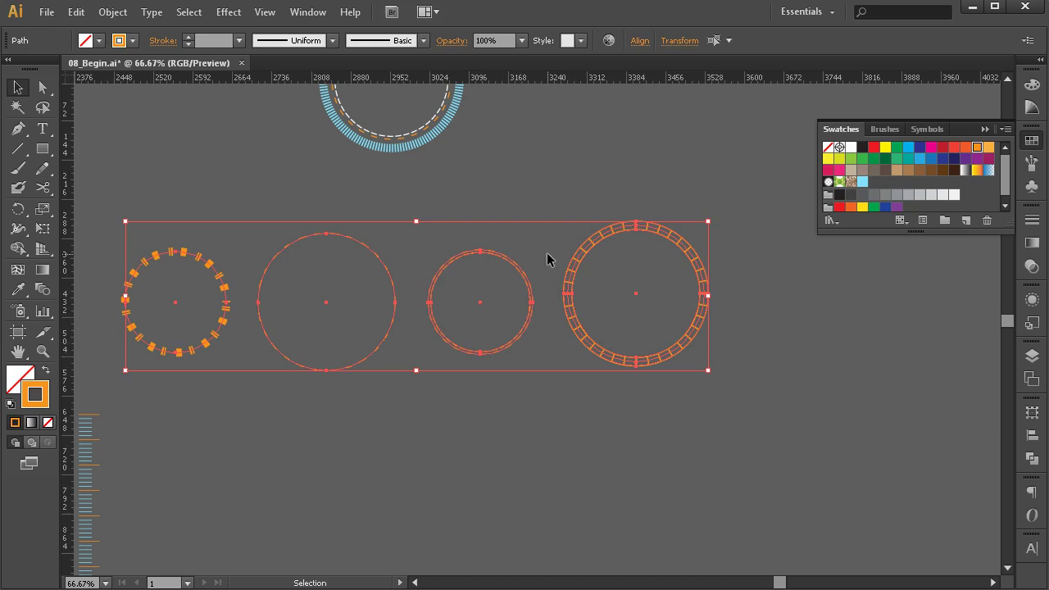
left_click_drag(574, 271, 617, 448)
left_click(781, 418)
Select the four duplicated rings and align their centers horizontally and vertically so they are concentric
left_click_drag(565, 412, 537, 451)
left_click_drag(171, 479, 830, 455)
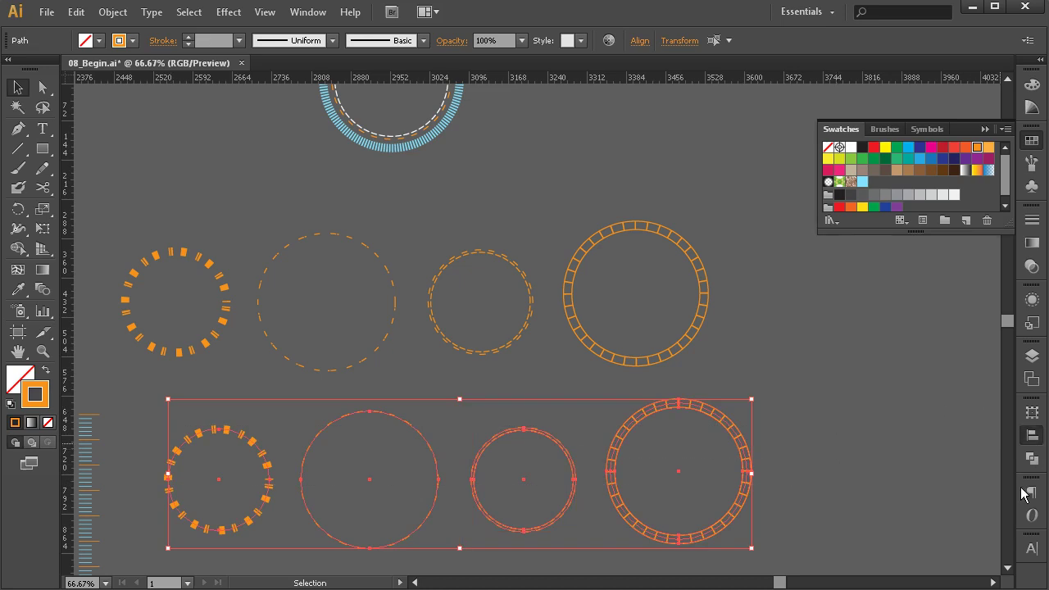
left_click(1032, 435)
left_click(872, 441)
left_click(971, 440)
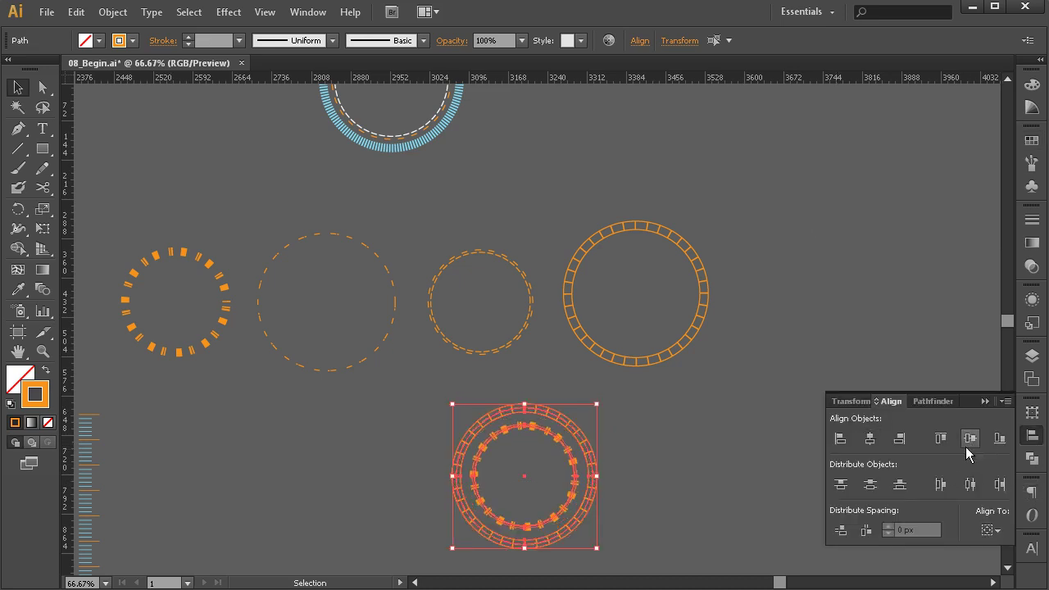
left_click(724, 469)
Enlarge the thick dashed ring from its center until it sits just inside the inner solid circle of the outer band
key("z")
left_click(593, 494)
left_click(520, 368)
left_click(571, 334)
key("space")
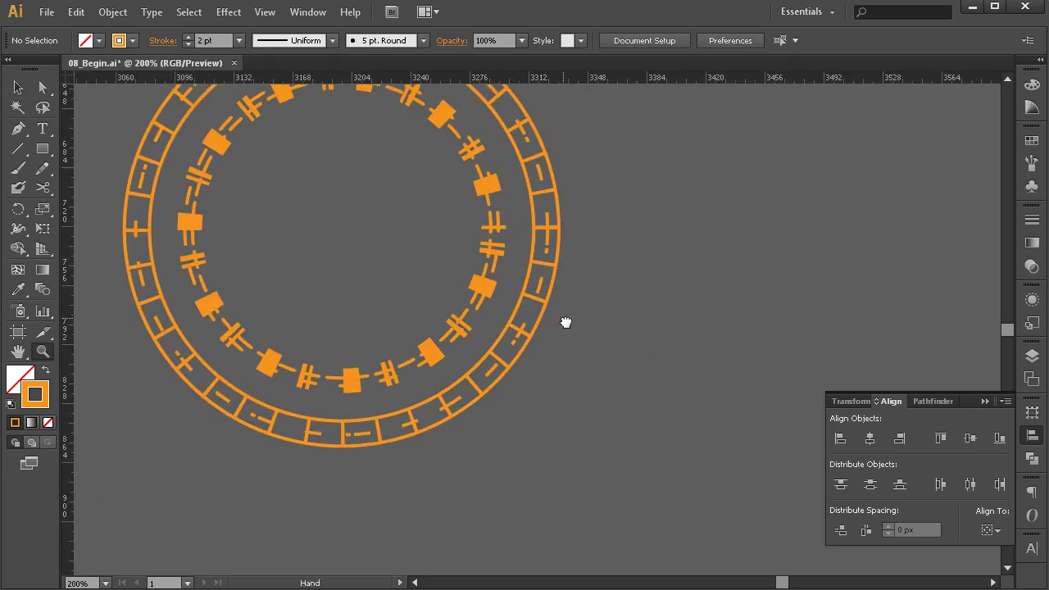
left_click_drag(559, 317, 640, 417)
key("v")
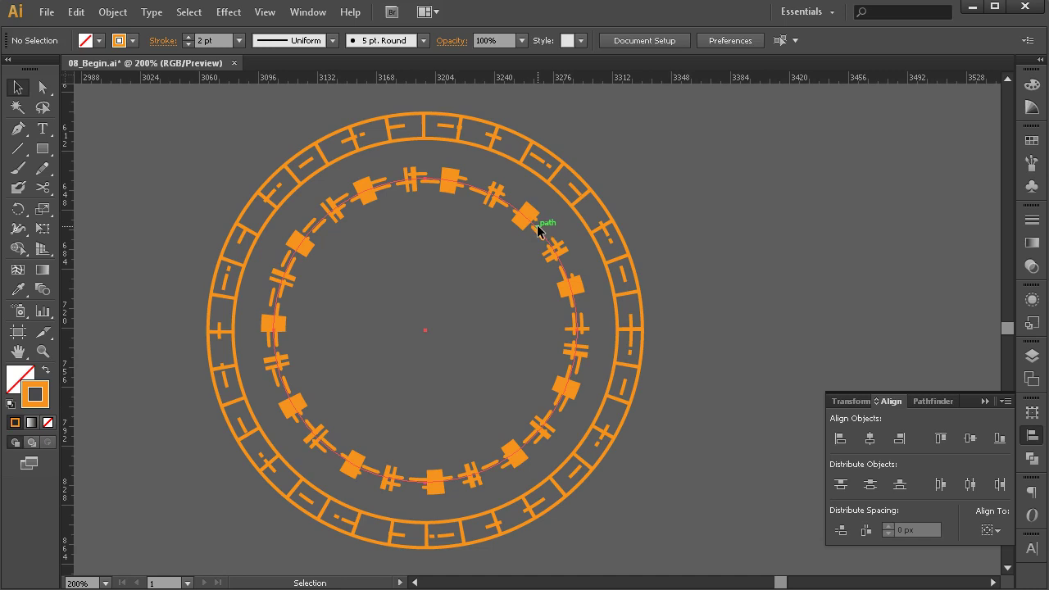
left_click(537, 227)
left_click_drag(580, 175, 606, 150)
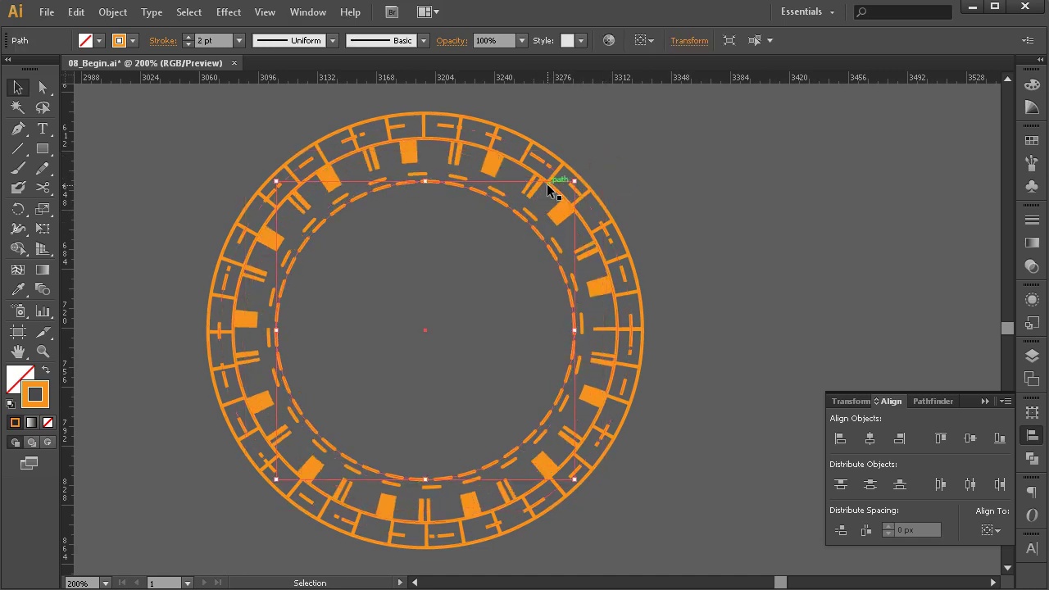
Shrink the sparse dashed circle from its center so it lies inside the double dashed circles
left_click(557, 169)
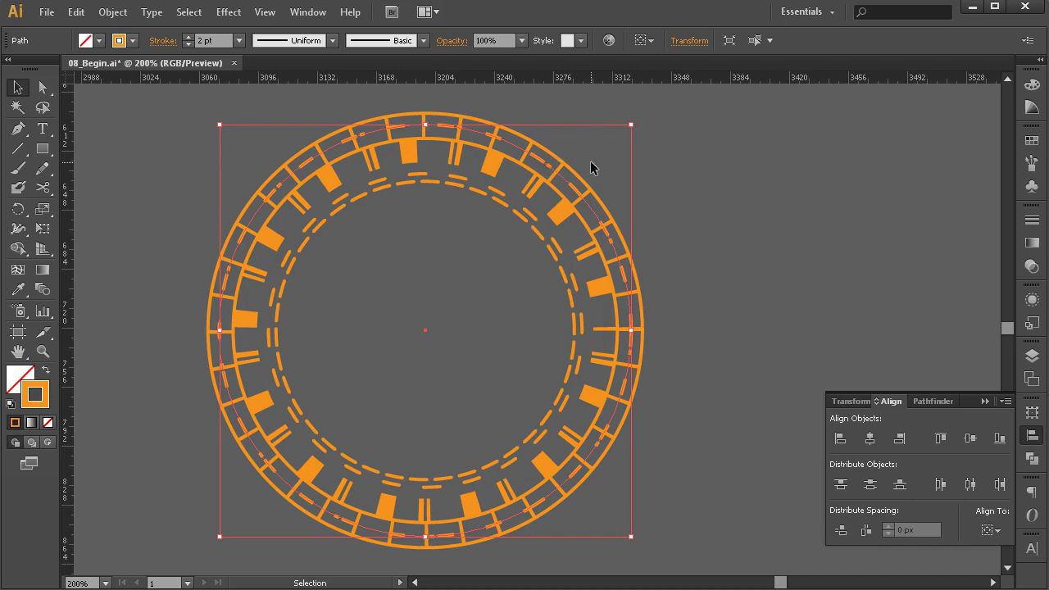
key("ctrl+z")
left_click(658, 257)
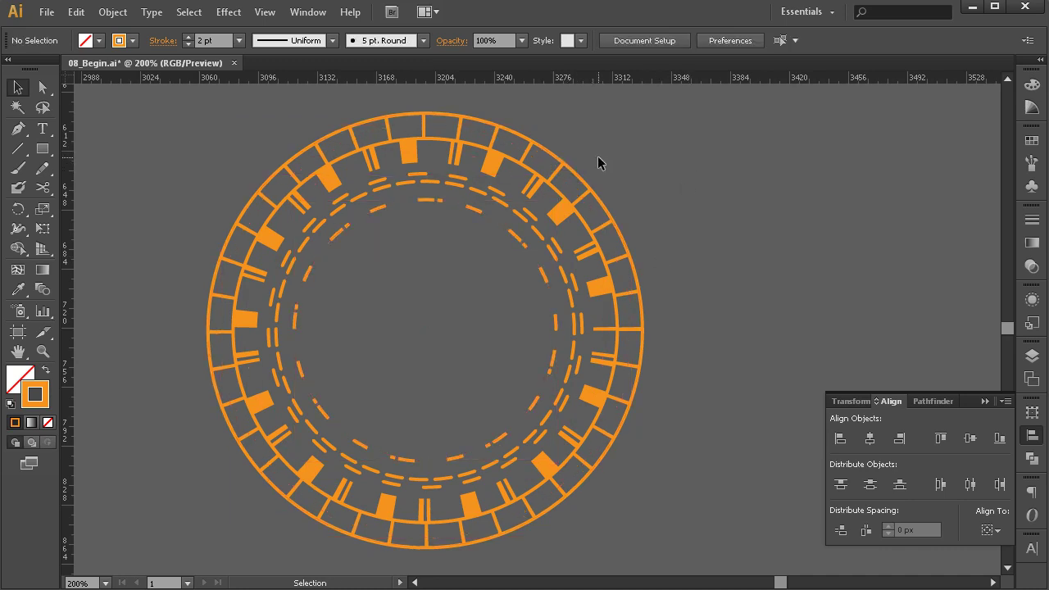
Enlarge the outermost solid circle, its tick ring and the thick dashed ring from their center so they surround the inner solid circle
left_click(585, 181)
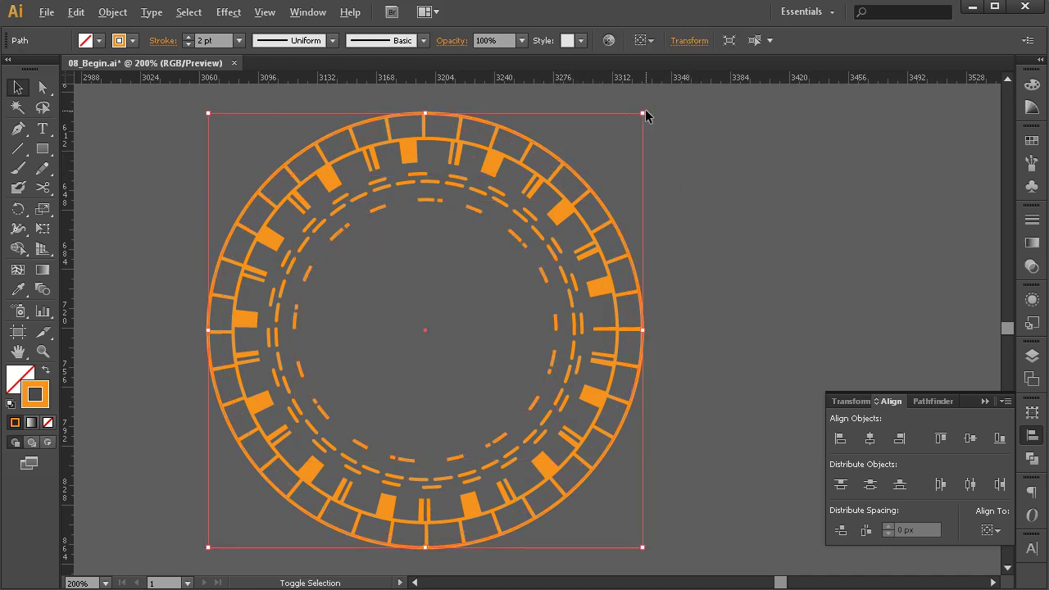
left_click_drag(642, 115, 665, 92)
left_click(553, 270)
left_click_drag(555, 270, 562, 266)
key("ctrl+z")
left_click_drag(630, 204, 666, 169)
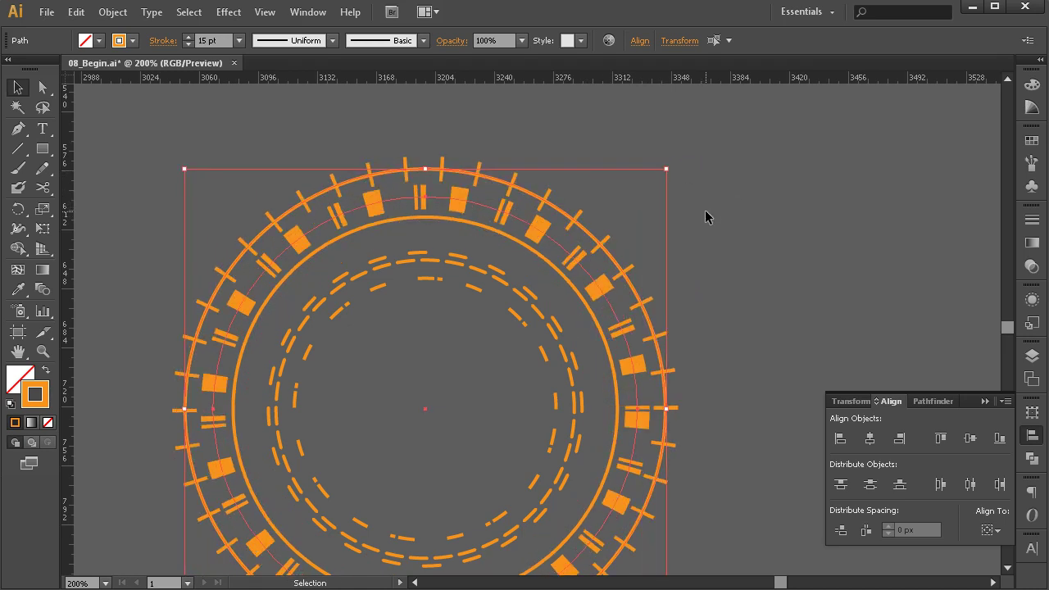
left_click(714, 253)
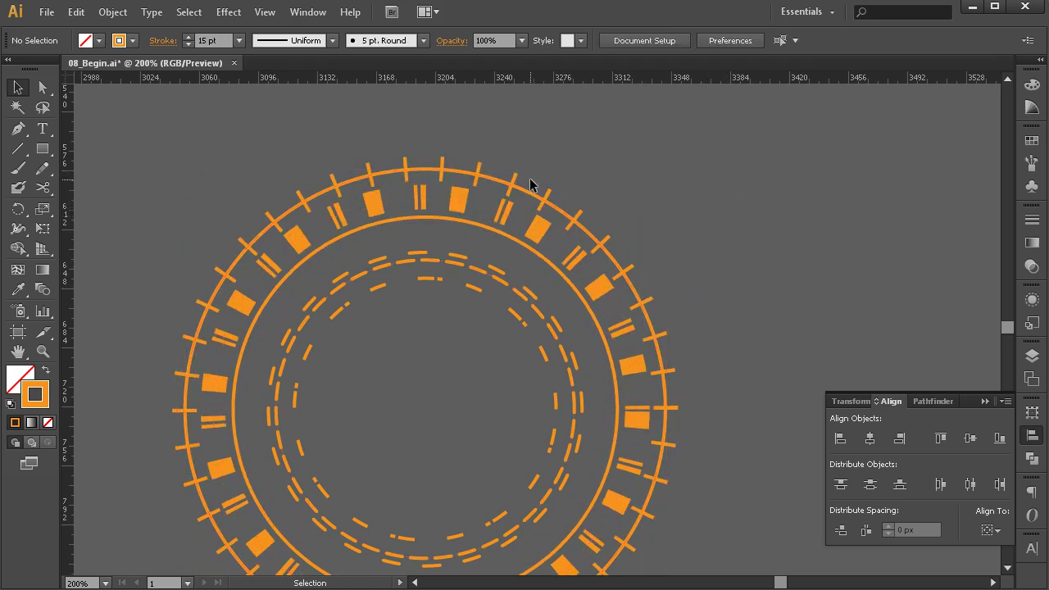
key("z")
left_click(581, 402, "alt")
left_click(562, 358, "alt")
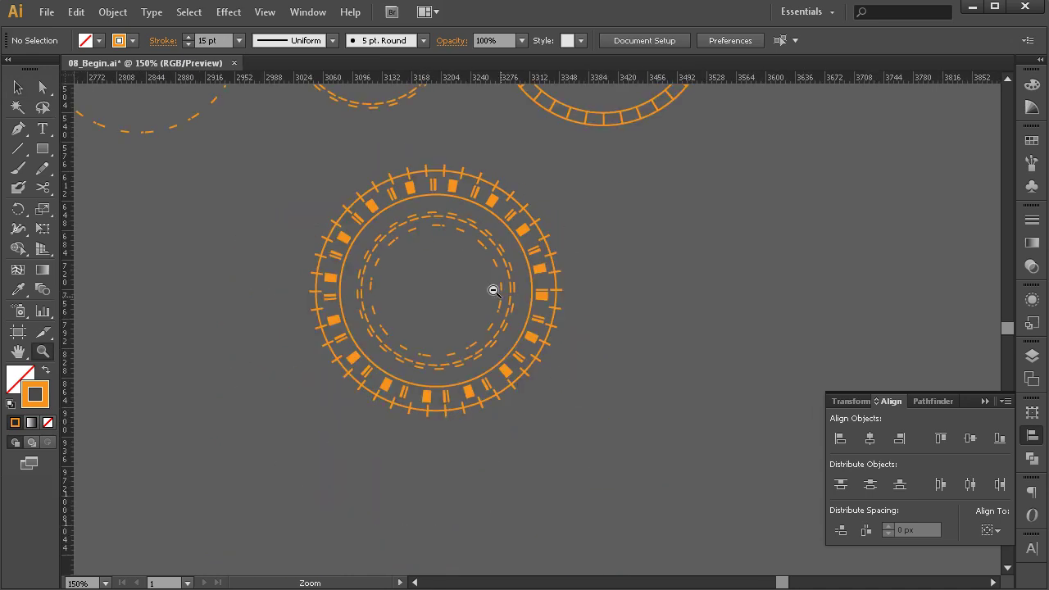
Select all rings of the concentric dial and convert their strokes to outlined shapes with Outline Stroke
left_click(552, 352, "alt")
left_click(534, 344)
key("v")
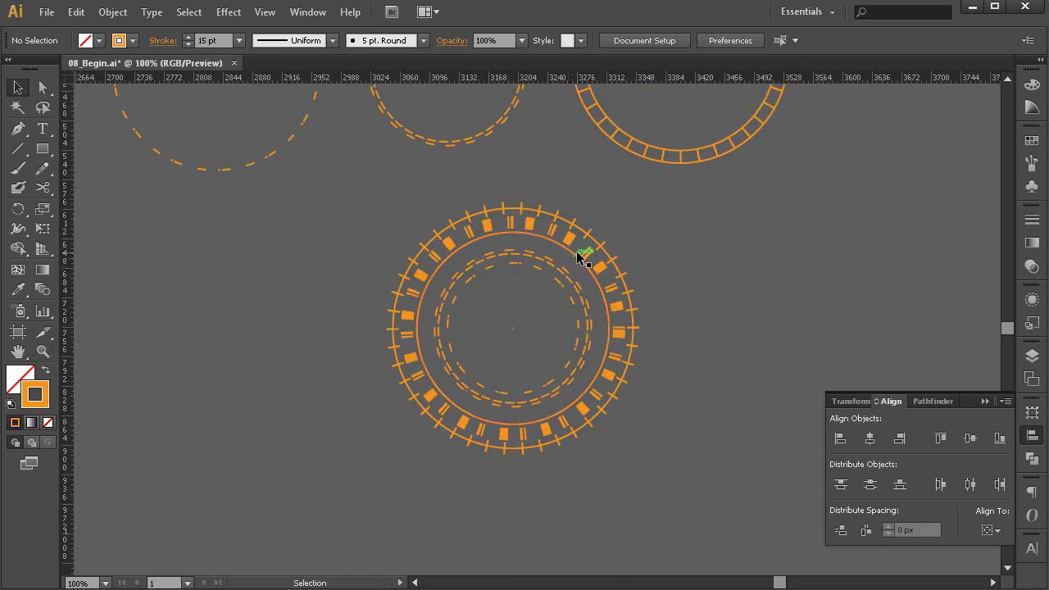
left_click_drag(632, 211, 351, 489)
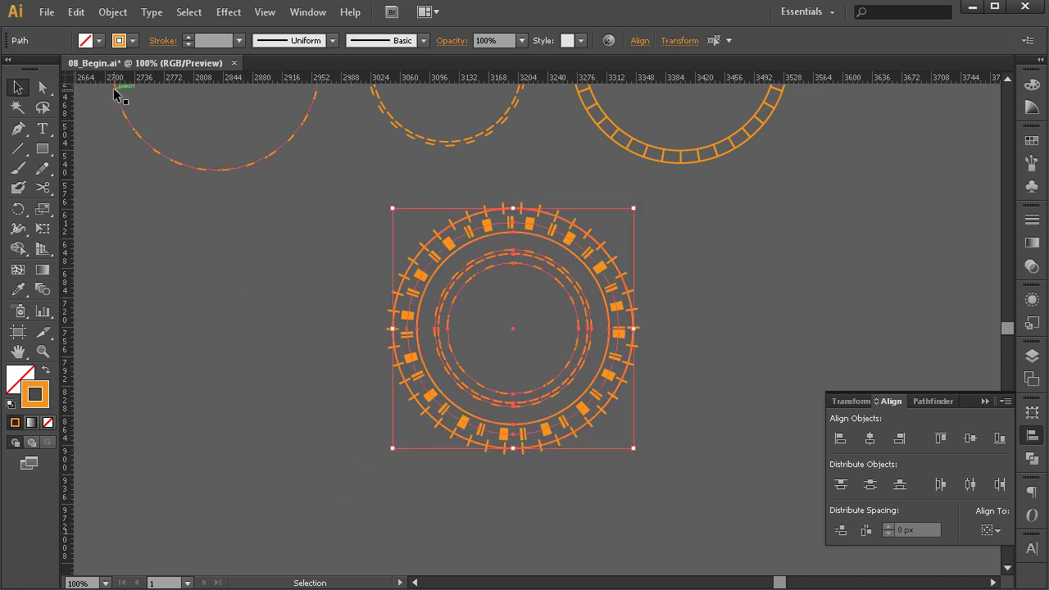
left_click(115, 12)
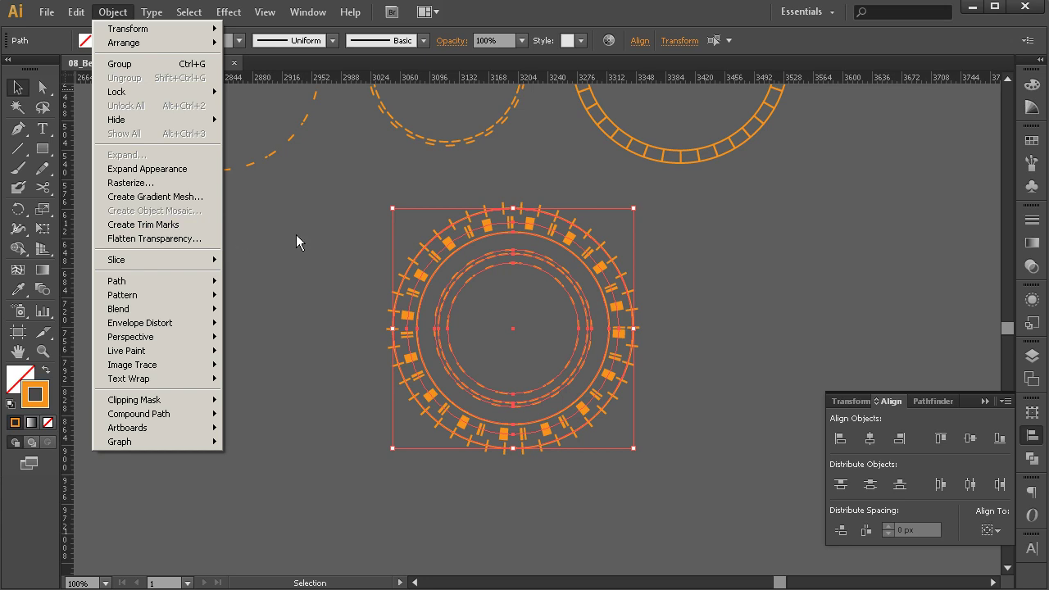
mouse_move(210, 284)
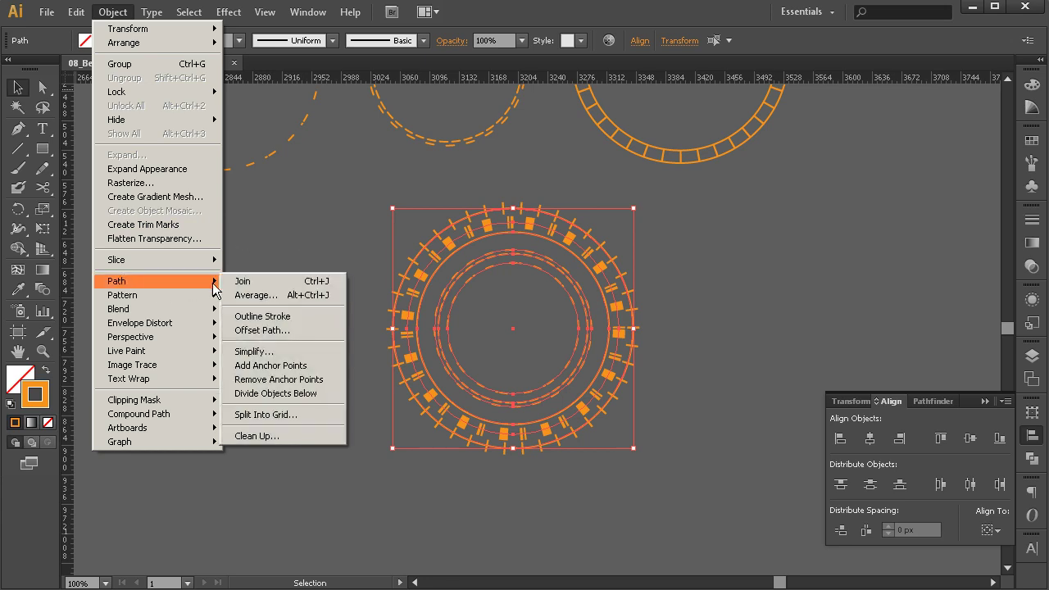
left_click(256, 316)
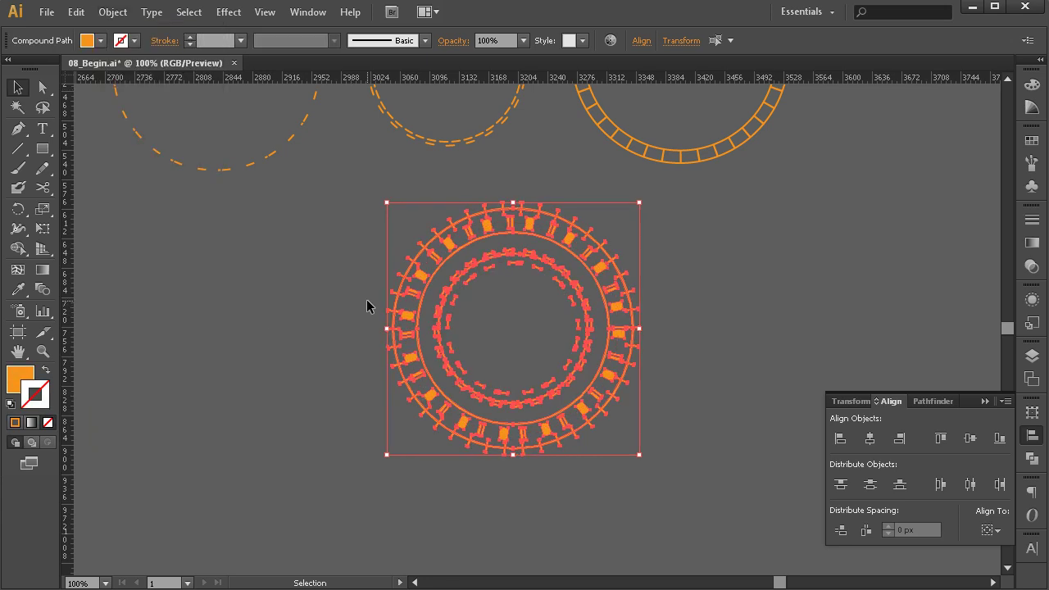
left_click(326, 317)
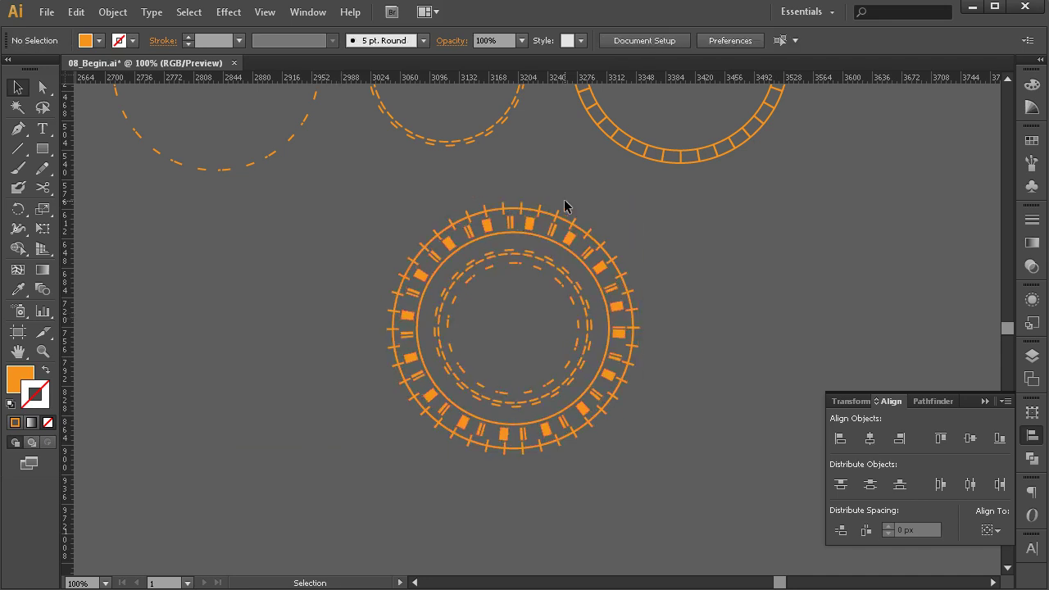
Group the outlined dial and scale it down into the corner between the vertical and horizontal rulers
left_click(537, 229)
left_click_drag(638, 208, 128, 476)
left_click(599, 363)
left_click(517, 301)
left_click_drag(133, 528, 266, 350)
left_click_drag(295, 298, 282, 312)
left_click(285, 301)
left_click(268, 336)
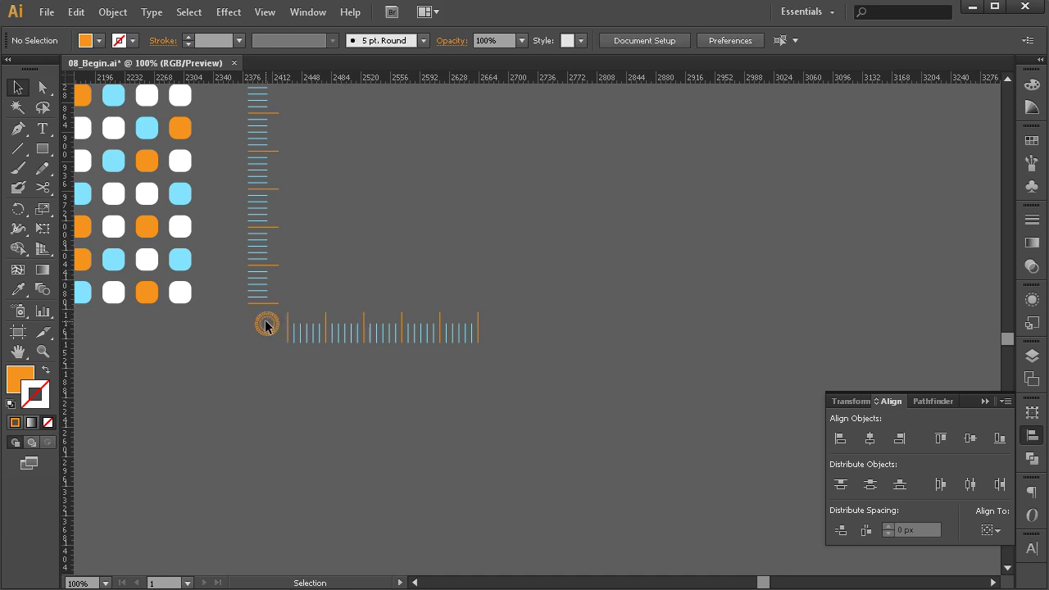
Enlarge the small dial slightly and nudge it so it fits the gap where the two rulers meet
left_click(267, 322)
left_click_drag(279, 312, 285, 304)
left_click(329, 290)
left_click(267, 323)
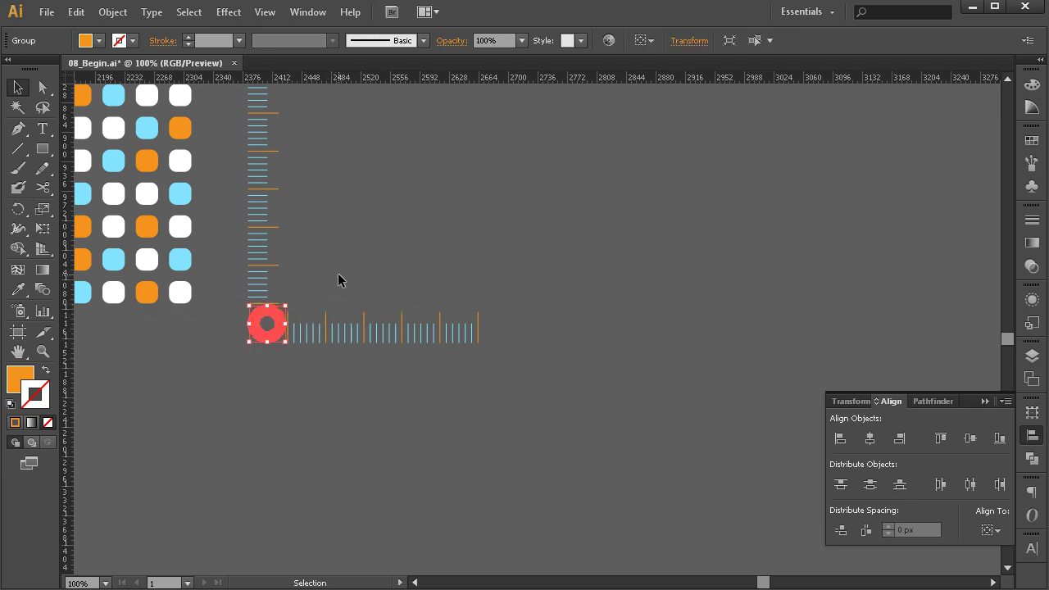
left_click(340, 282)
left_click(271, 345)
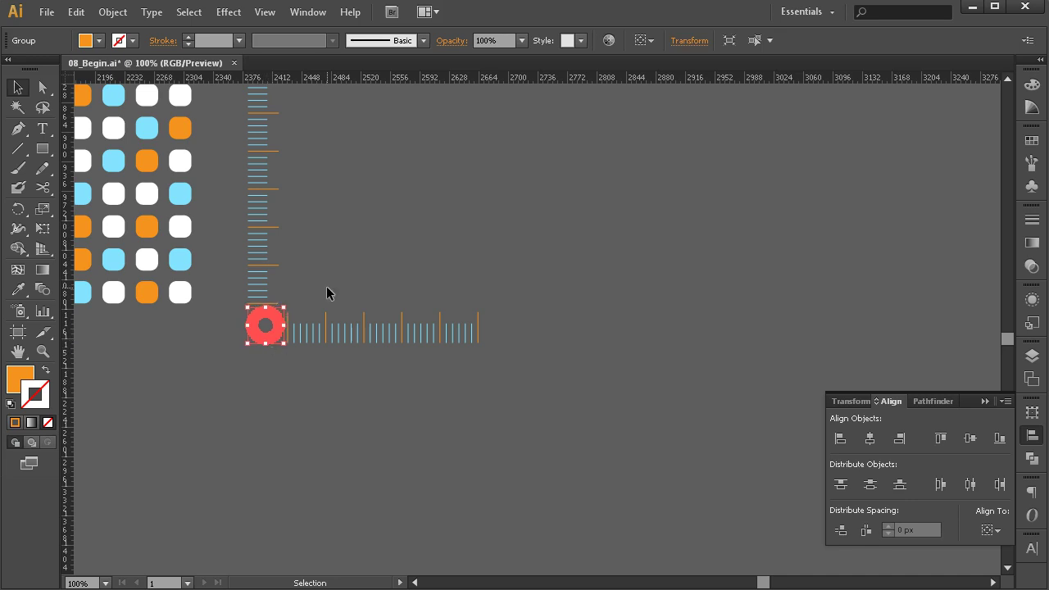
left_click(384, 366)
Select the vertical ruler, the horizontal ruler and the corner dial and group them together
key("z")
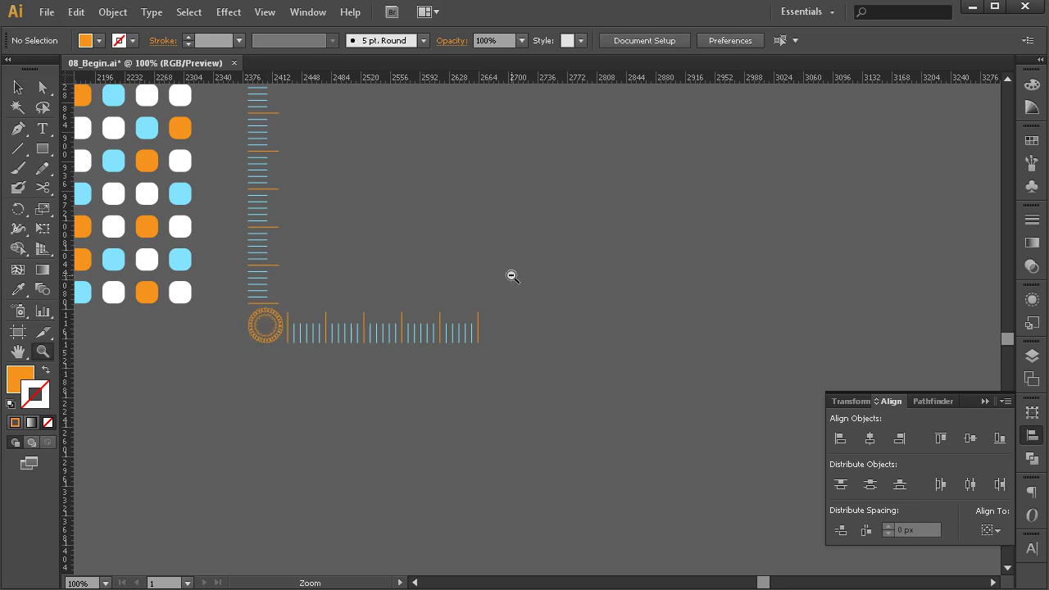
left_click(511, 276, "alt")
left_click(515, 276, "alt")
left_click(565, 284, "alt")
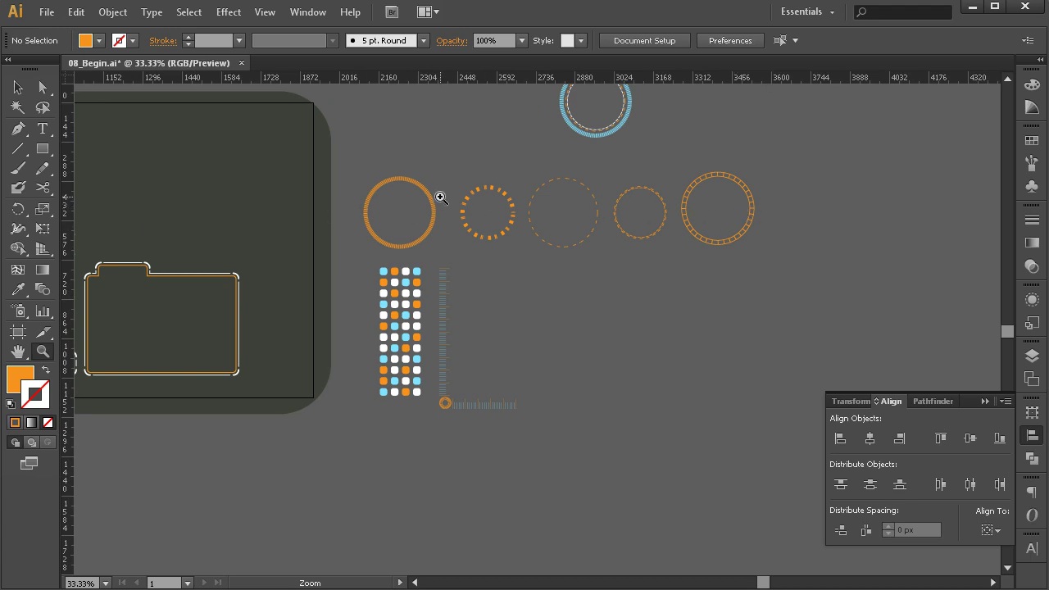
left_click(18, 87)
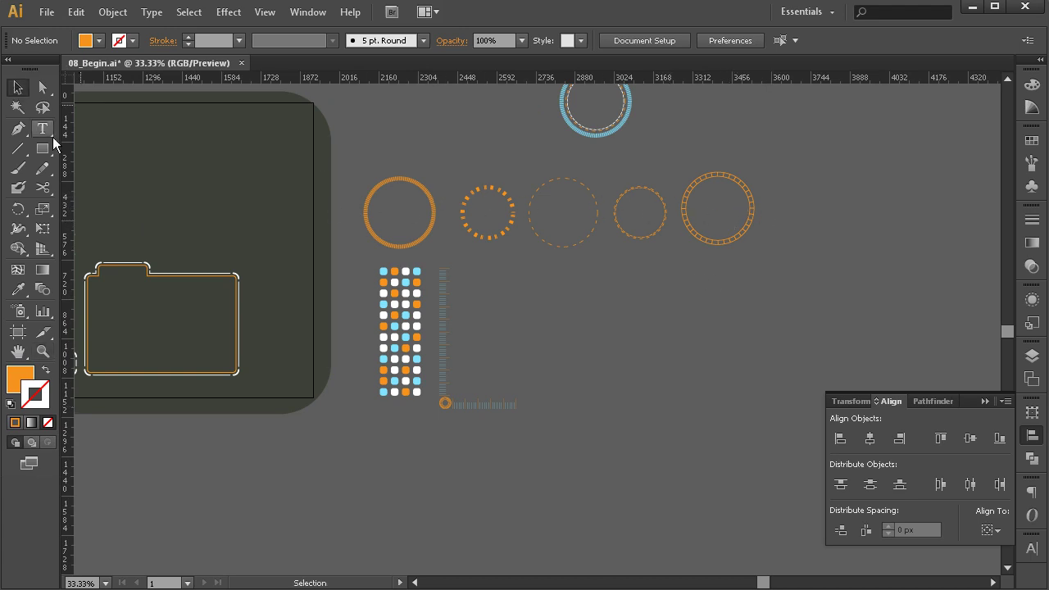
left_click_drag(522, 284, 432, 425)
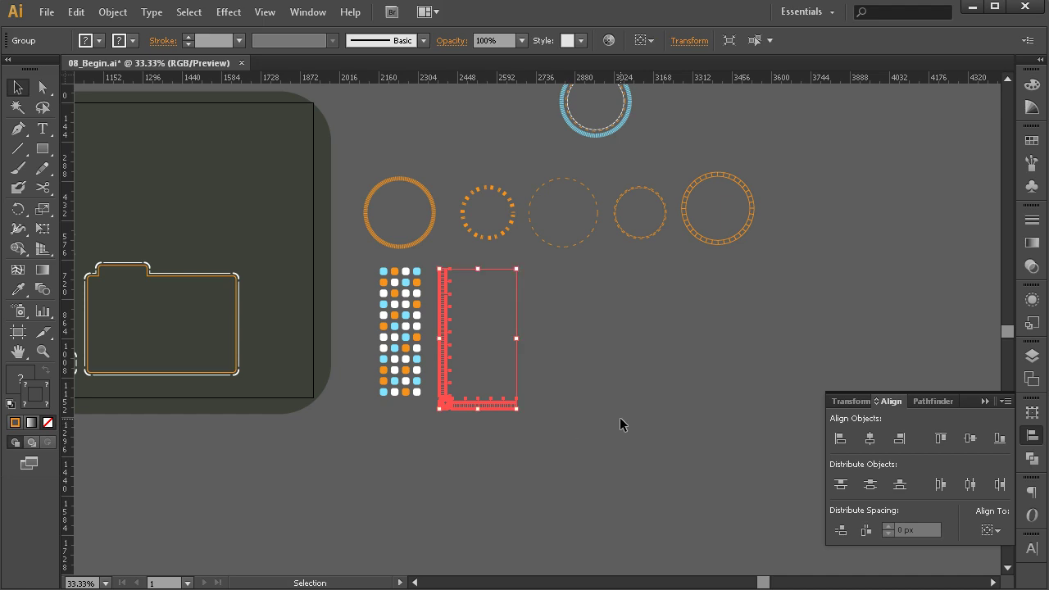
left_click(468, 278)
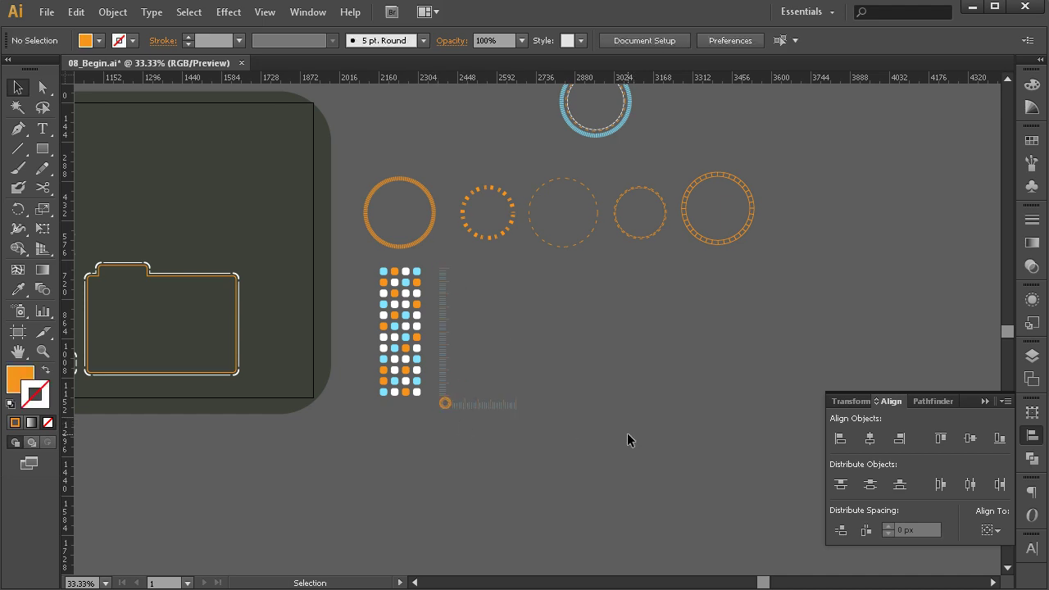